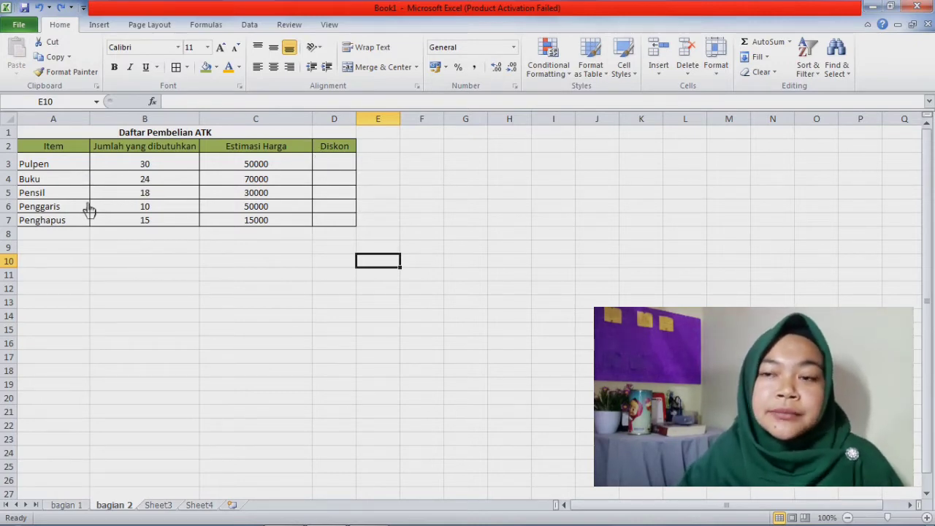
Insert an entire blank row above the Buku row in the Daftar Pembelian ATK table.
left_click(86, 180)
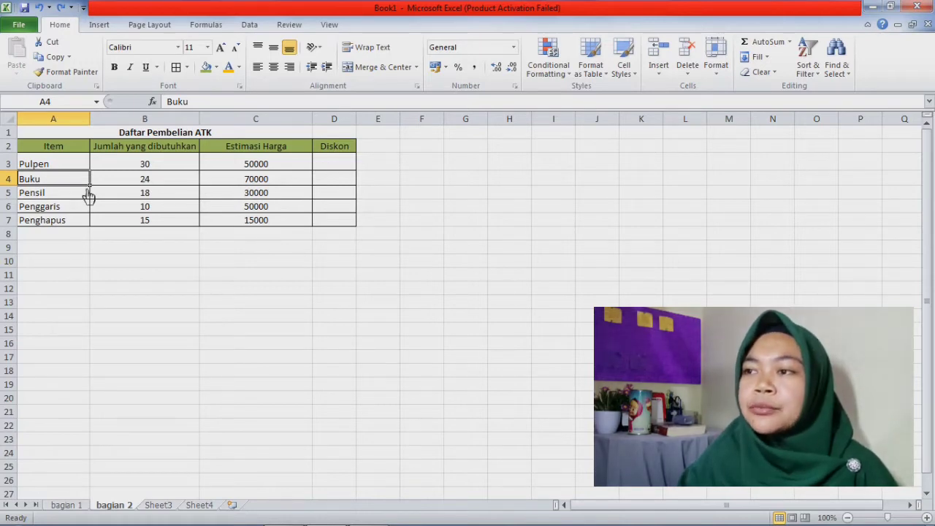
right_click(52, 190)
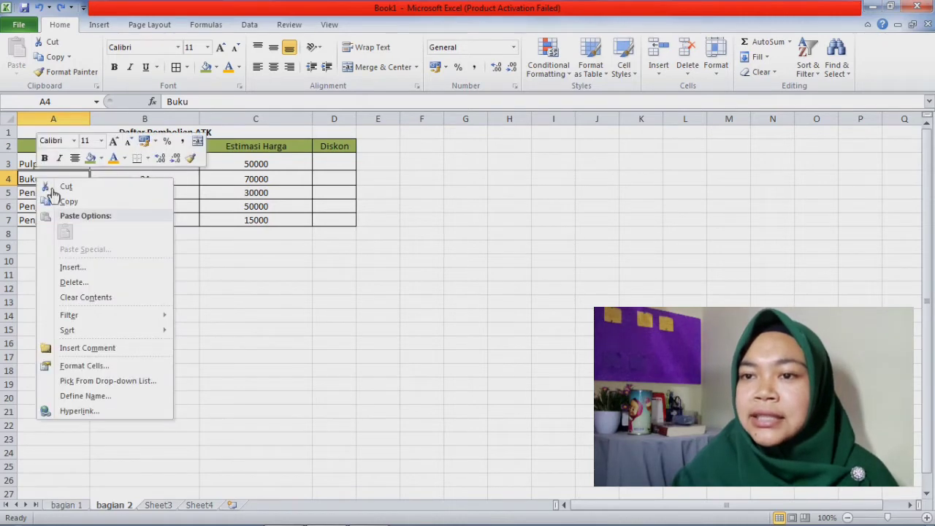
left_click(101, 268)
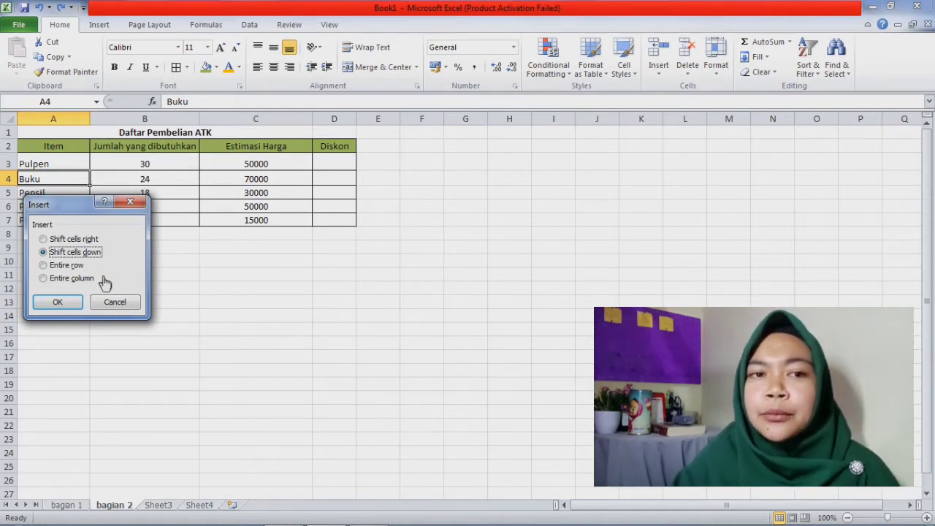
left_click(66, 268)
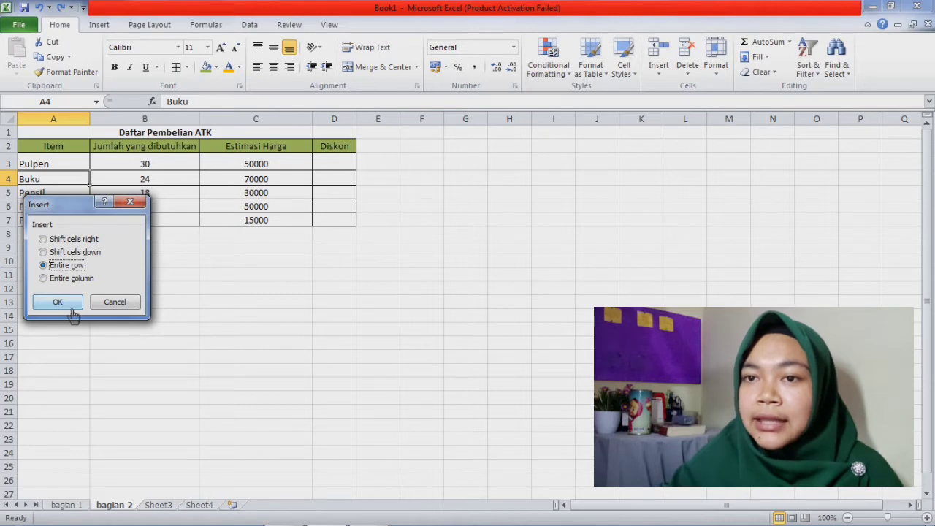
left_click(57, 301)
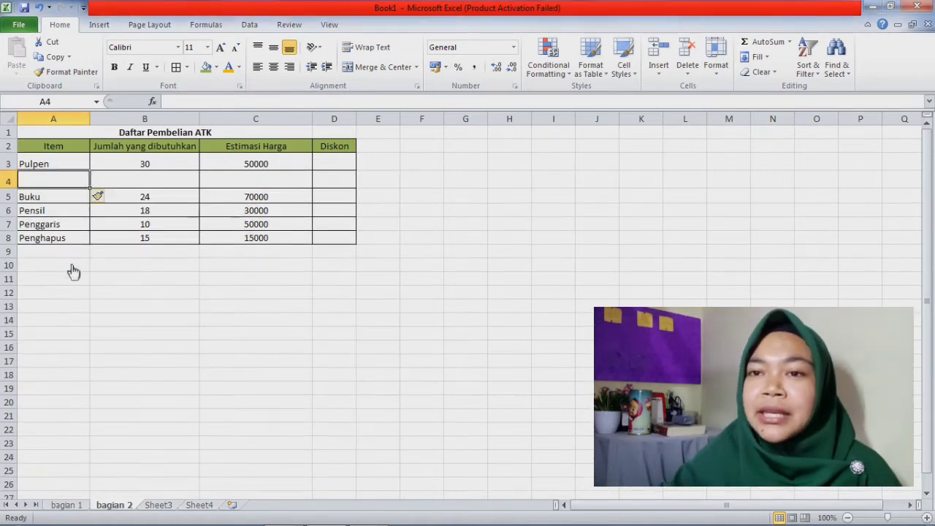
Try inserting a cell at A4 with the existing cells shifted right, and undo it.
right_click(73, 196)
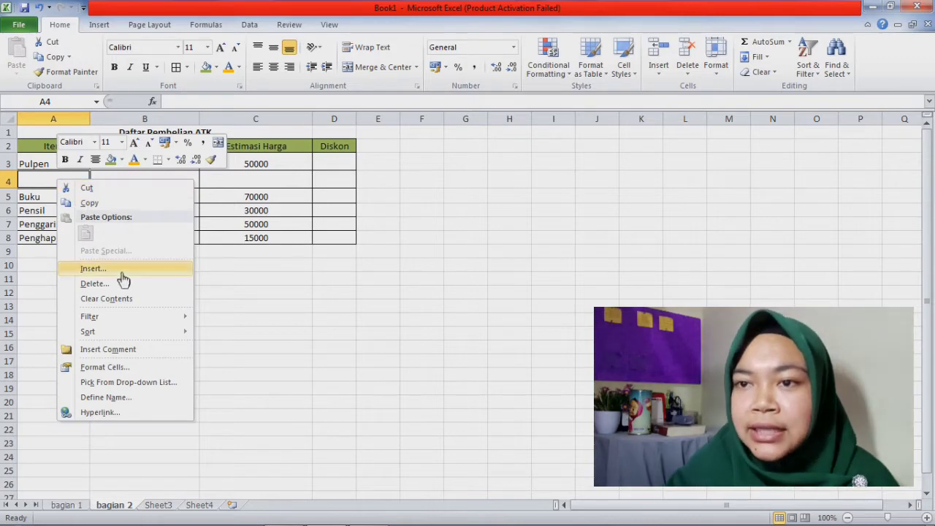
left_click(94, 269)
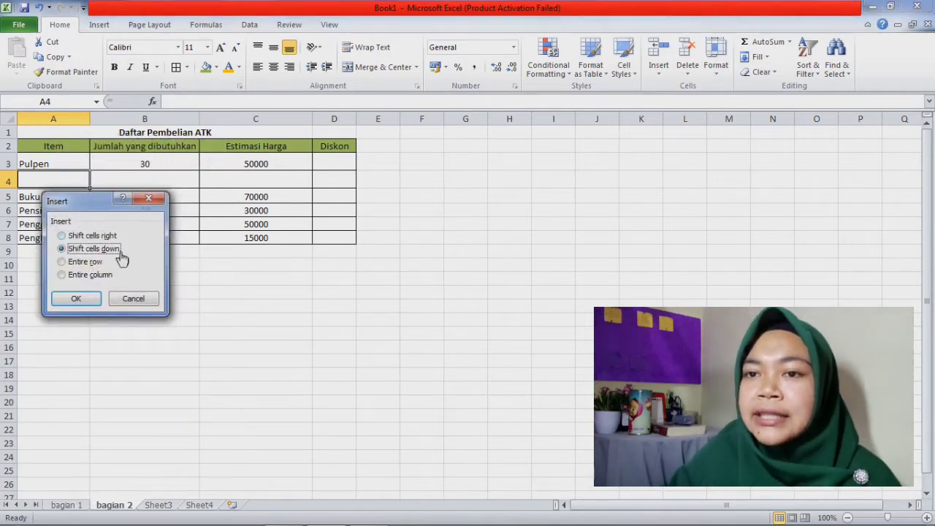
key("Up")
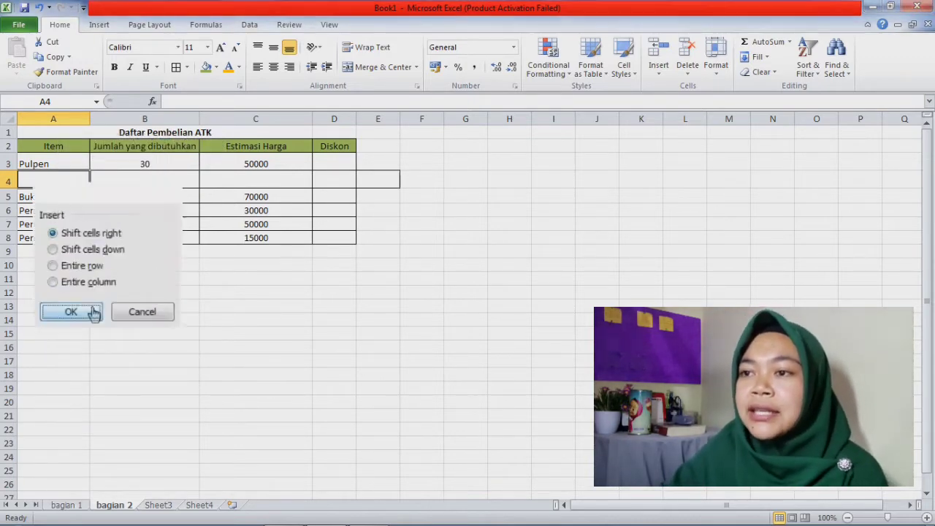
left_click(86, 299)
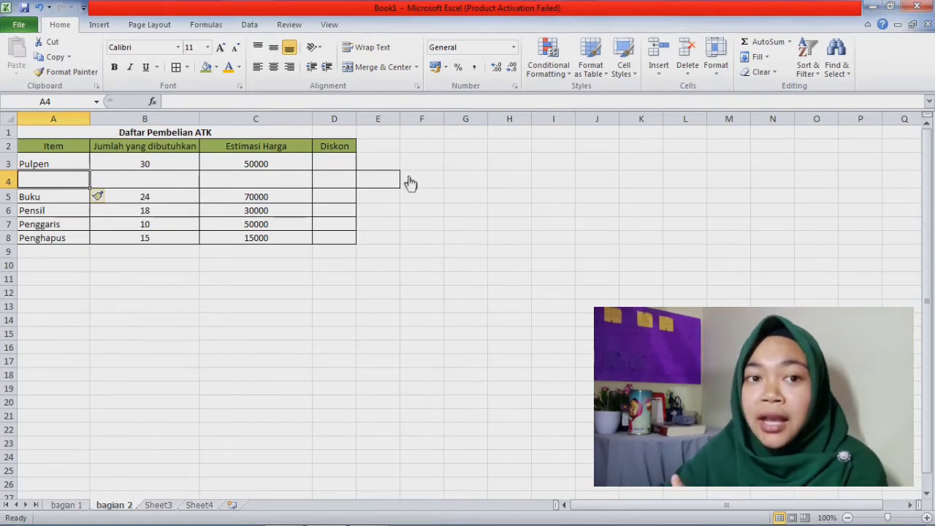
mouse_move(409, 184)
left_mouse_down()
mouse_move(408, 235)
mouse_move(419, 198)
left_mouse_up()
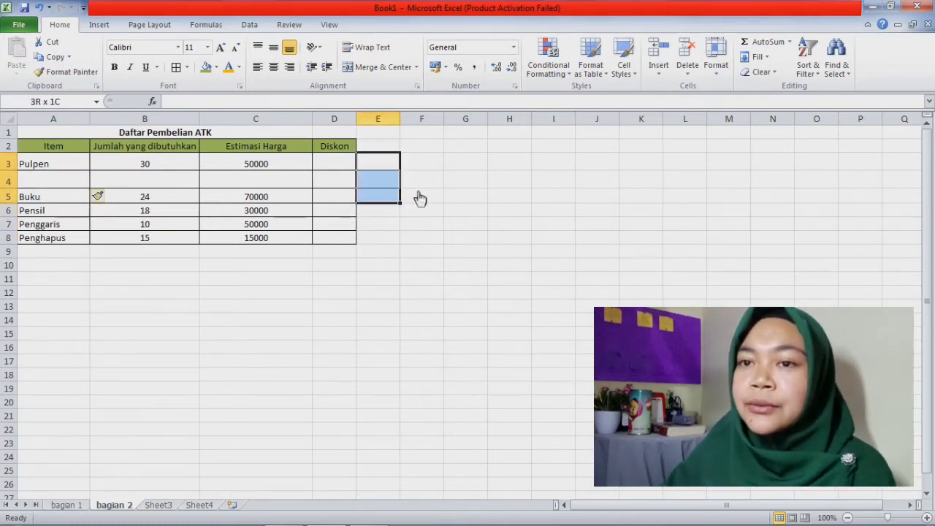
left_click(419, 183)
key("Home")
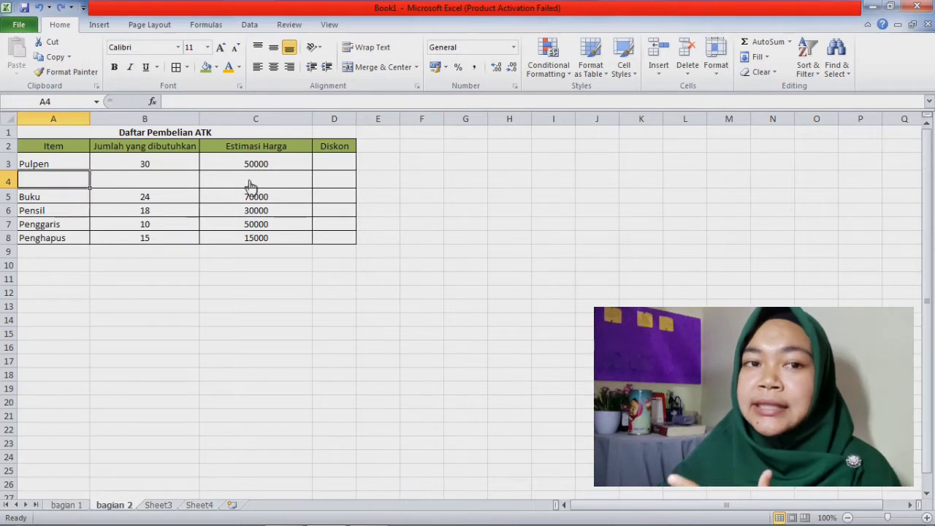
right_click(57, 191)
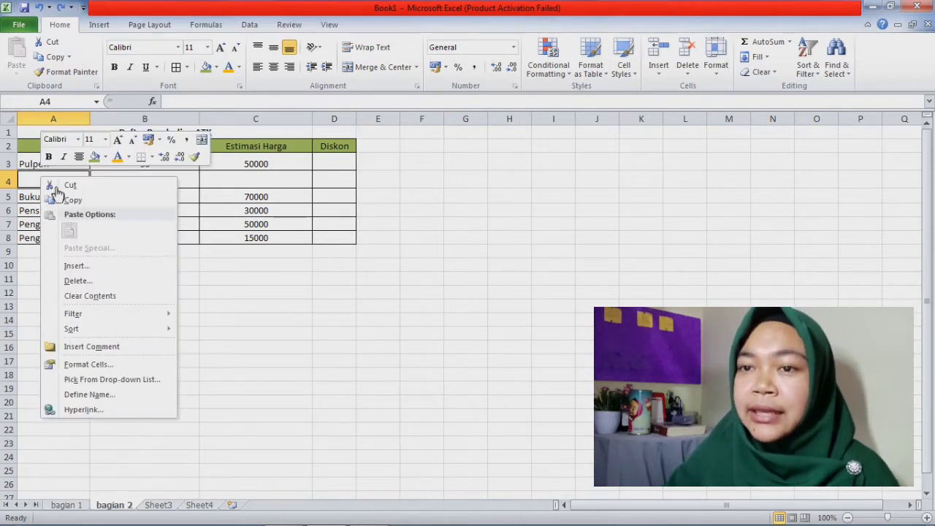
left_click(119, 268)
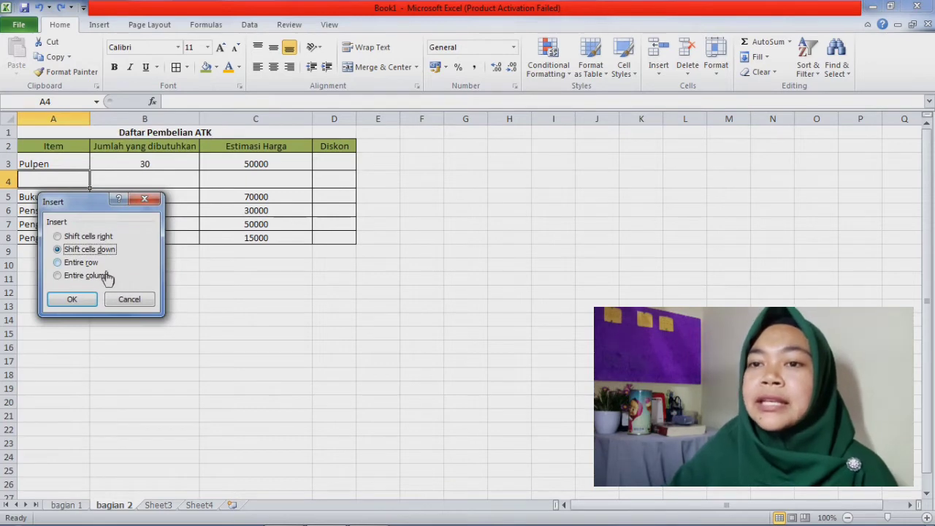
left_click(129, 299)
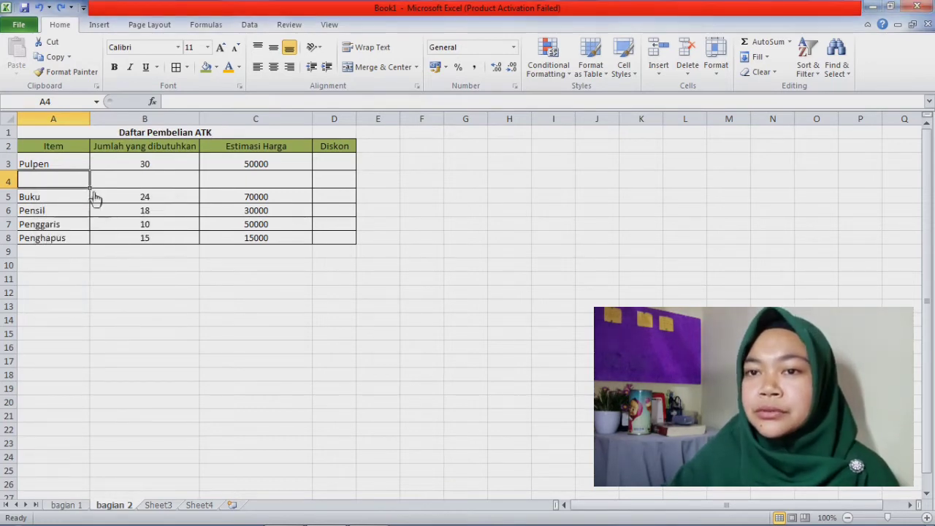
Insert a second blank row at row 4, between the Pulpen and Buku rows.
right_click(10, 180)
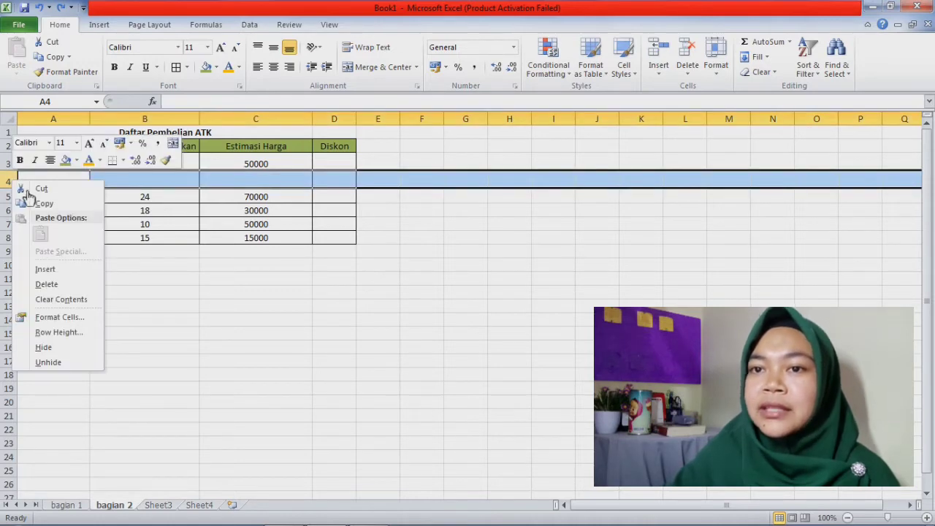
left_click(42, 270)
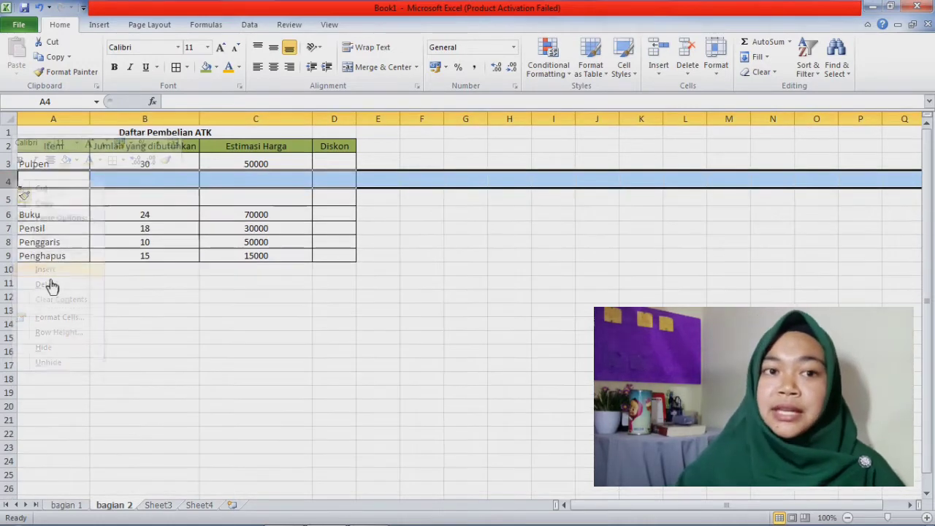
left_click(160, 287)
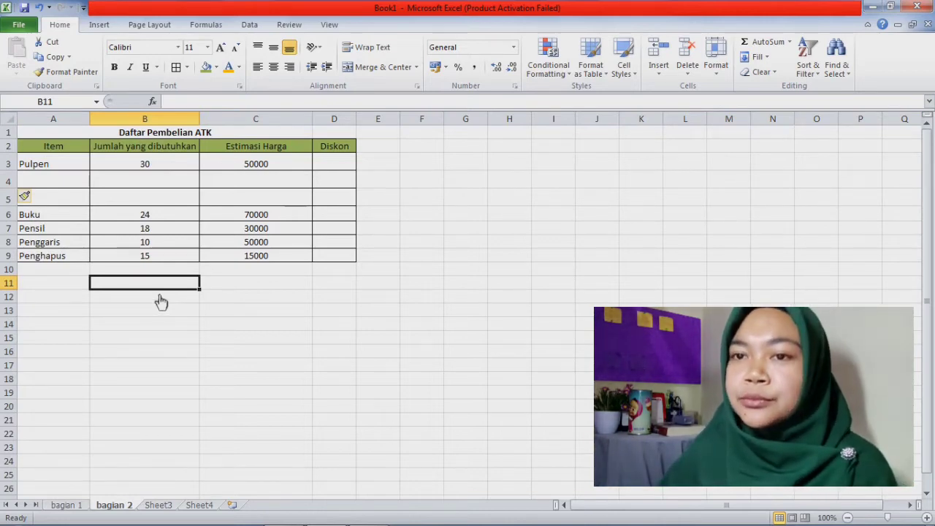
Enter the item "pulpen cair" in cell A4, directly below Pulpen.
left_click(76, 187)
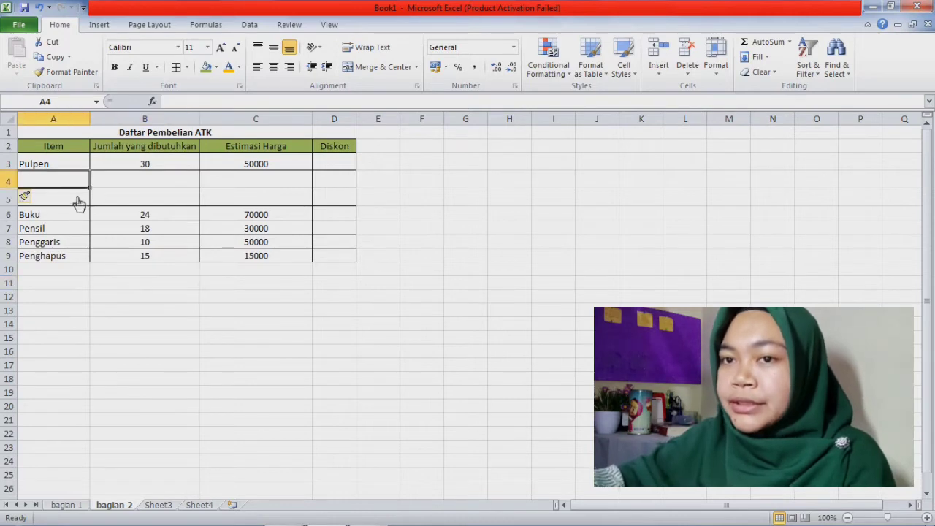
type("p")
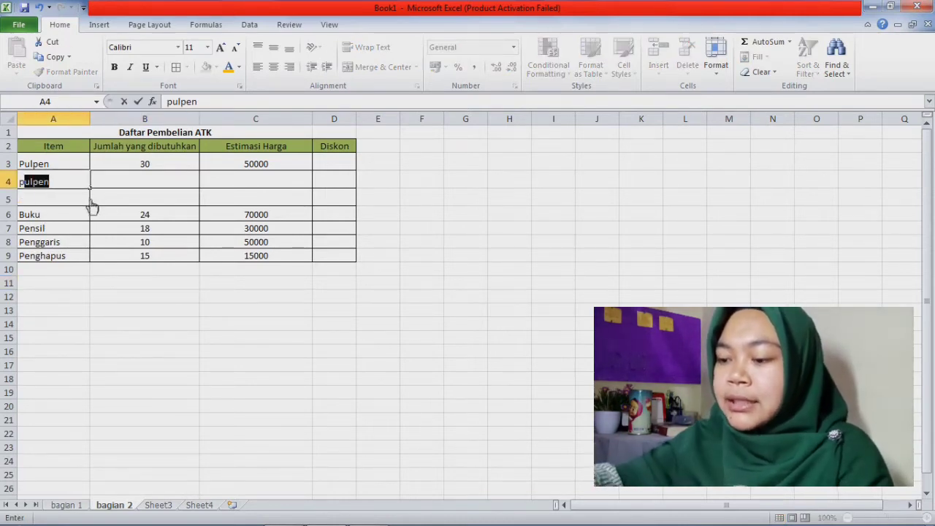
left_click(88, 188)
type("ca")
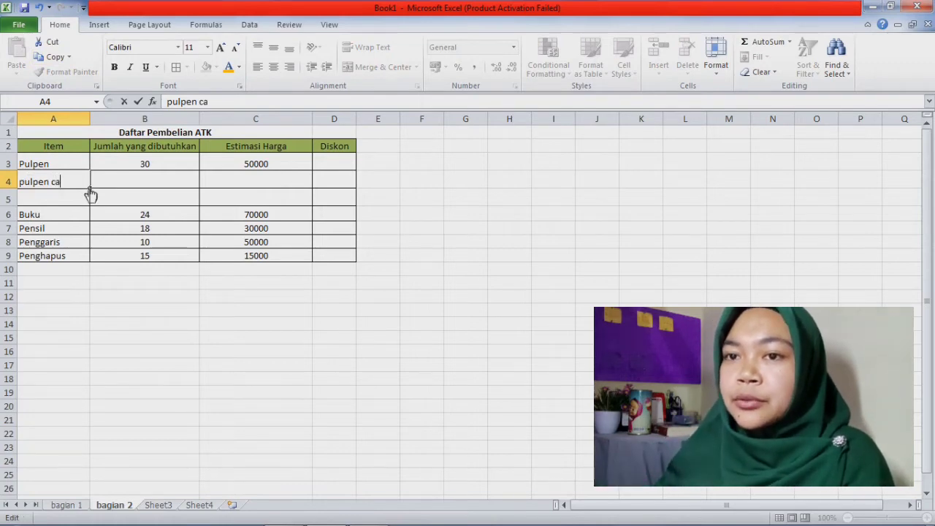
type("ir")
key("Return")
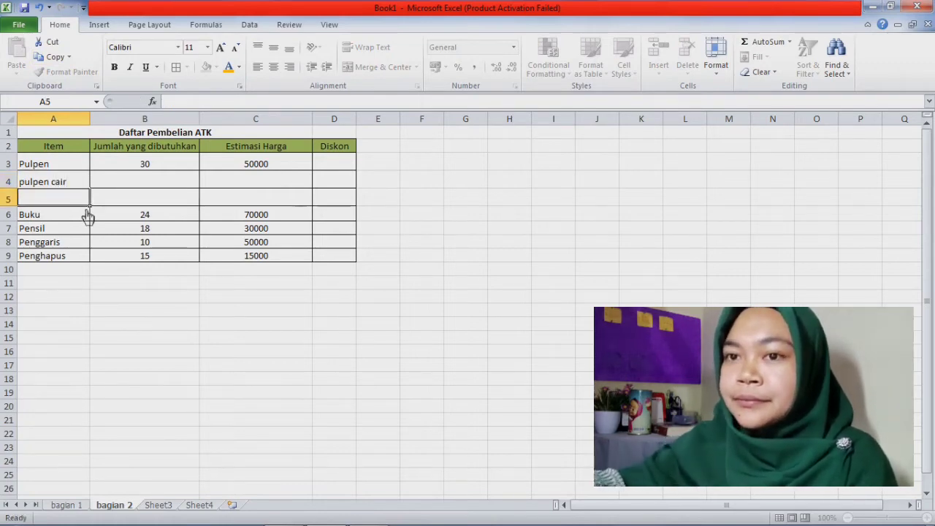
Enter the item "pulpen padat" in cell A5, below pulpen cair.
type("pul")
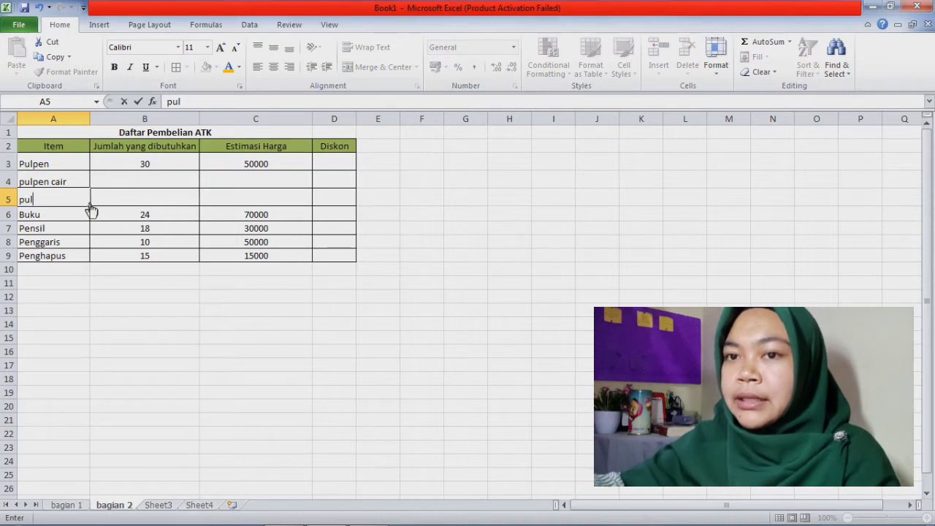
type("pen p")
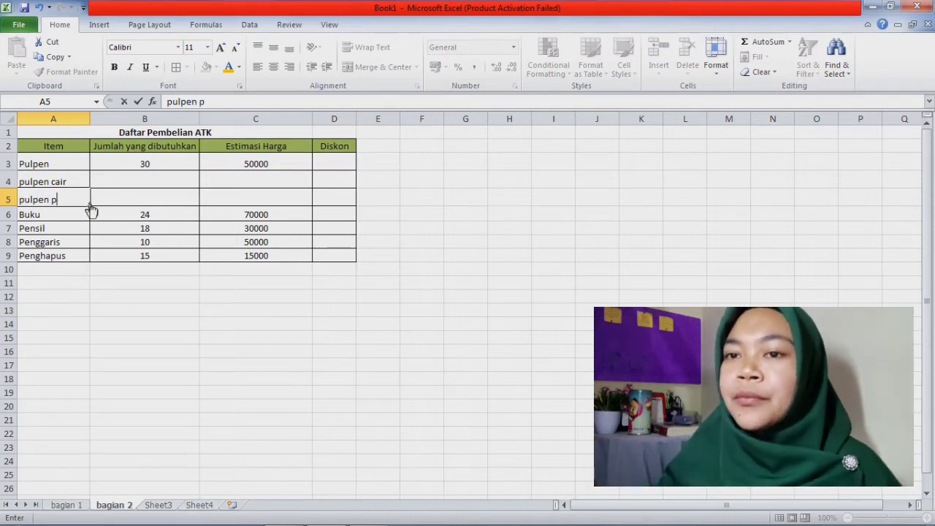
type("adat")
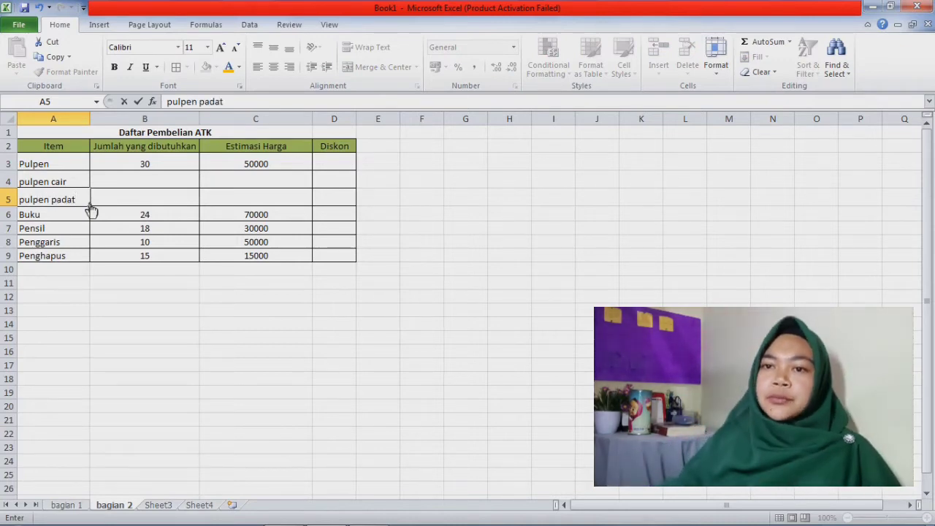
left_click(128, 270)
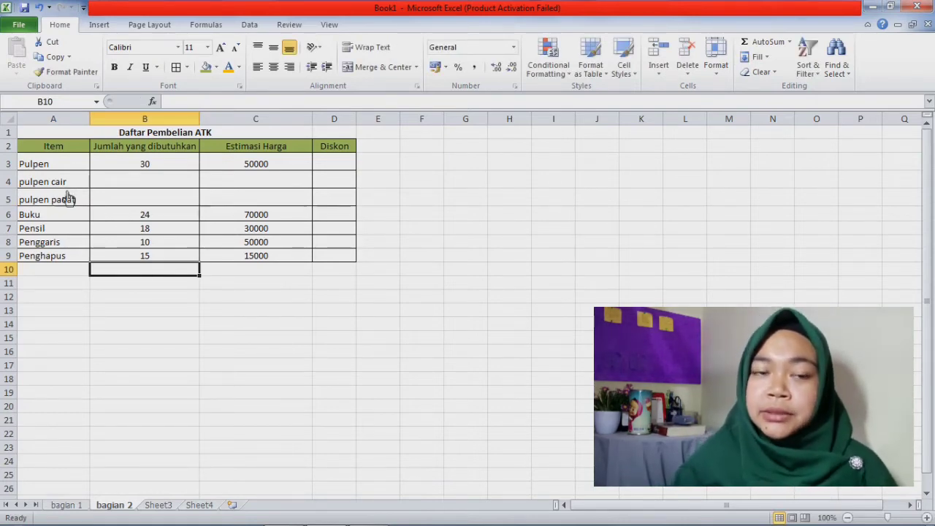
Indent the pulpen cair and pulpen padat entries in A4:A5 by one level.
left_click_drag(65, 183, 70, 209)
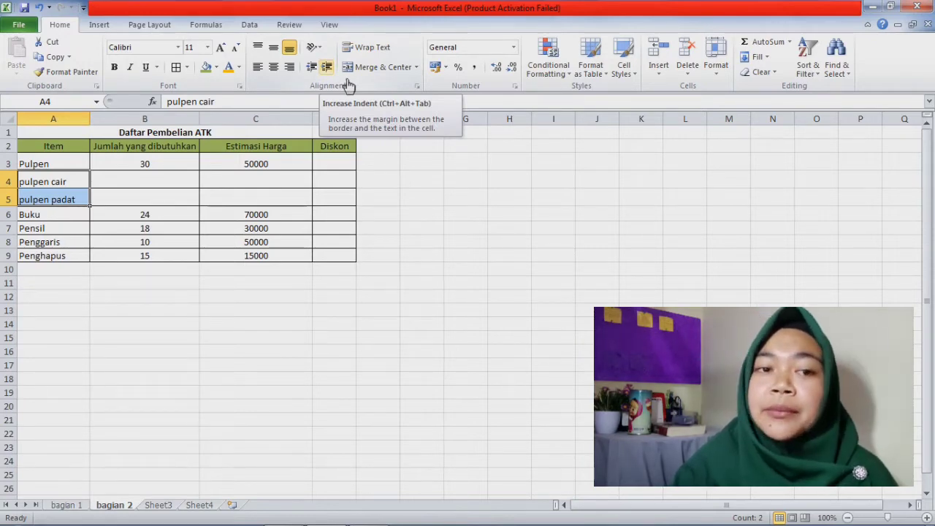
left_click(326, 67)
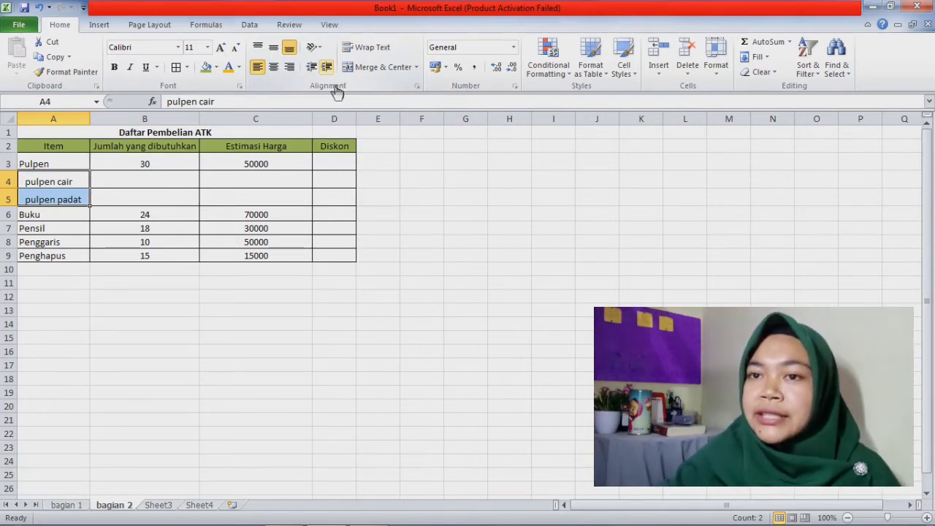
left_click(312, 67)
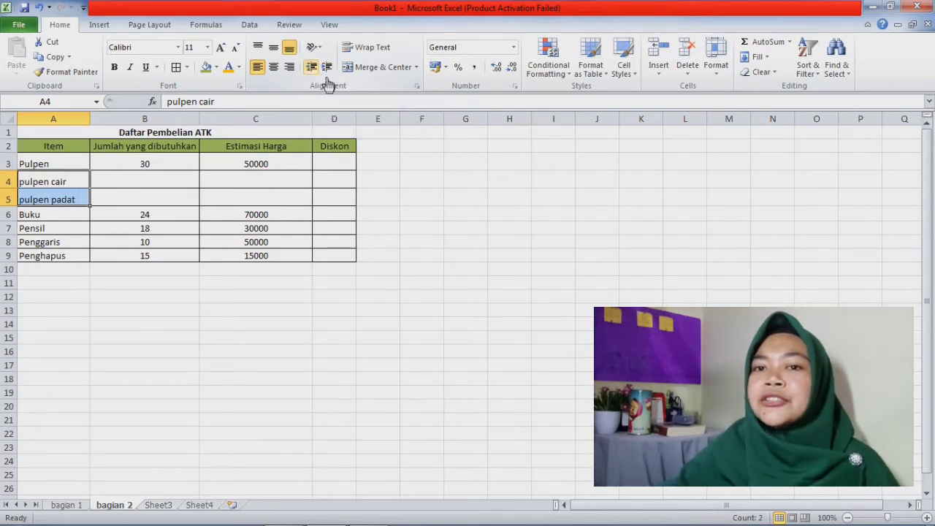
left_click(326, 67)
left_click(430, 325)
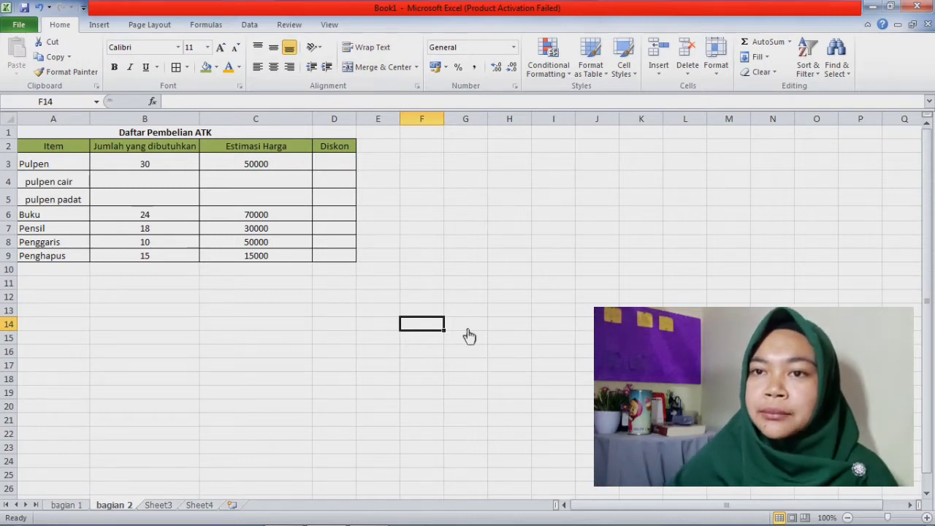
Try inserting an entire column before the Item column, and undo the insertion.
left_click_drag(30, 146, 62, 244)
right_click(60, 199)
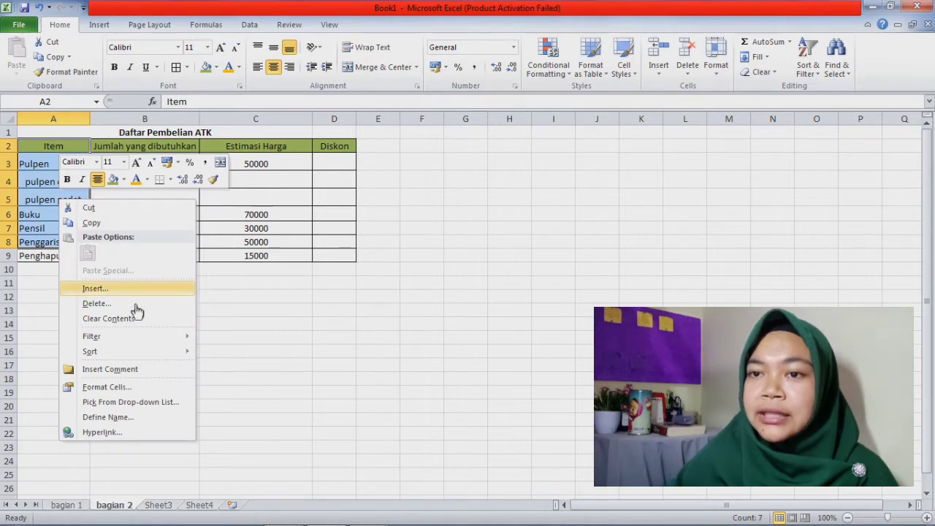
left_click(109, 288)
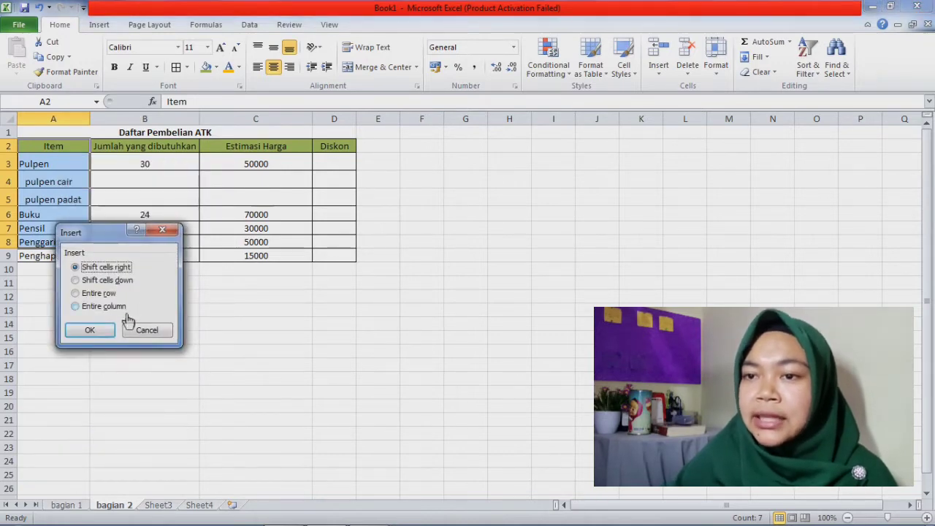
left_click(123, 308)
left_click(90, 329)
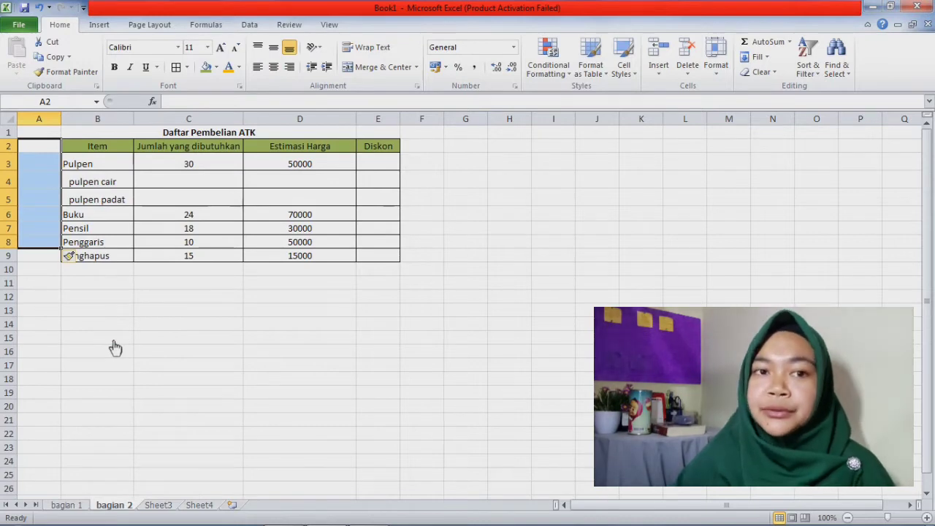
key("ctrl+z")
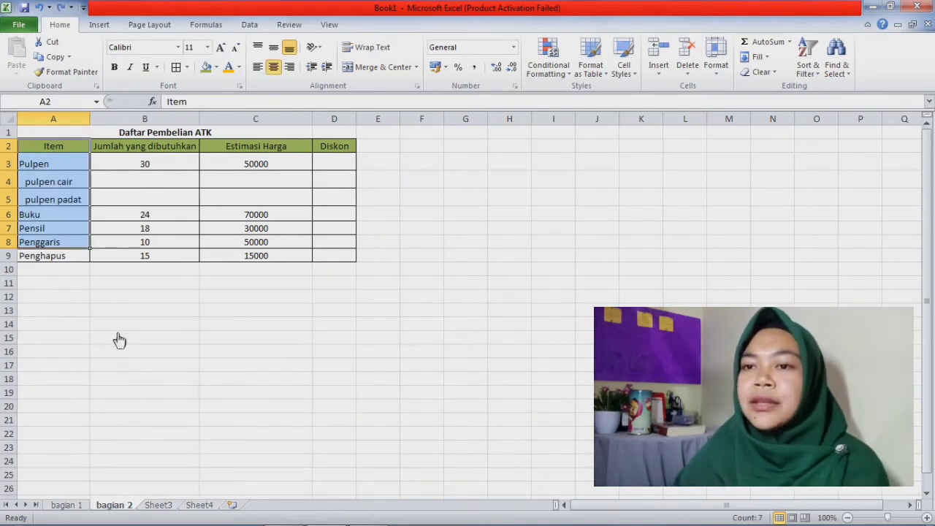
left_click(119, 329)
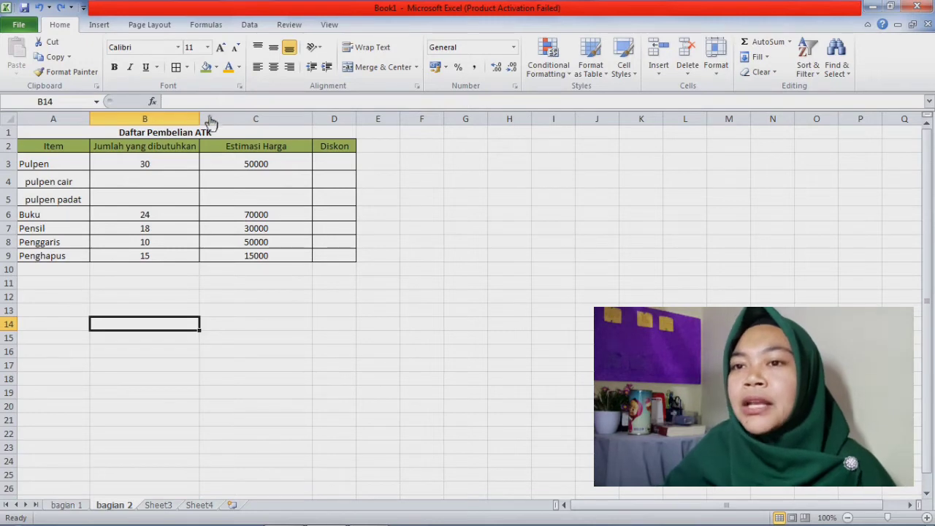
Narrow the Jumlah yang dibutuhkan and Estimasi Harga columns and wrap the text of the header cells A2:D2.
left_click_drag(219, 126, 197, 129)
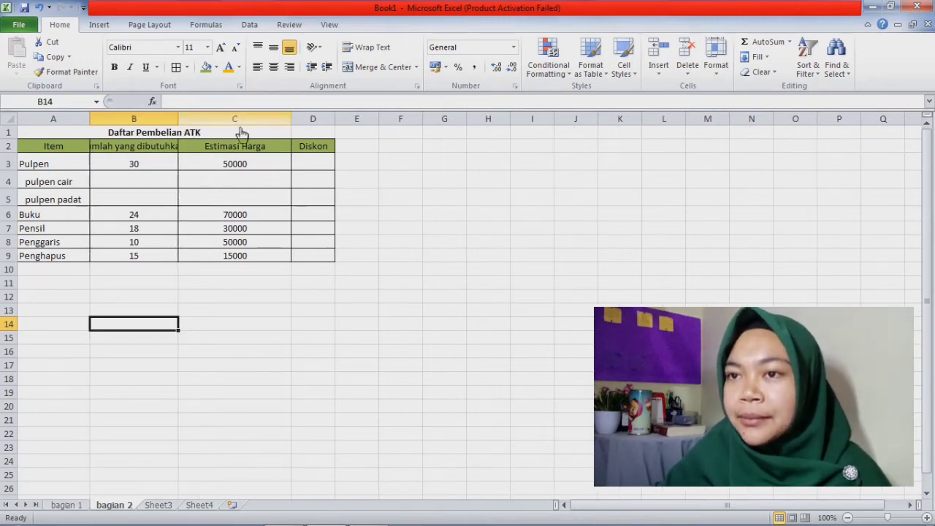
left_click_drag(309, 132, 259, 128)
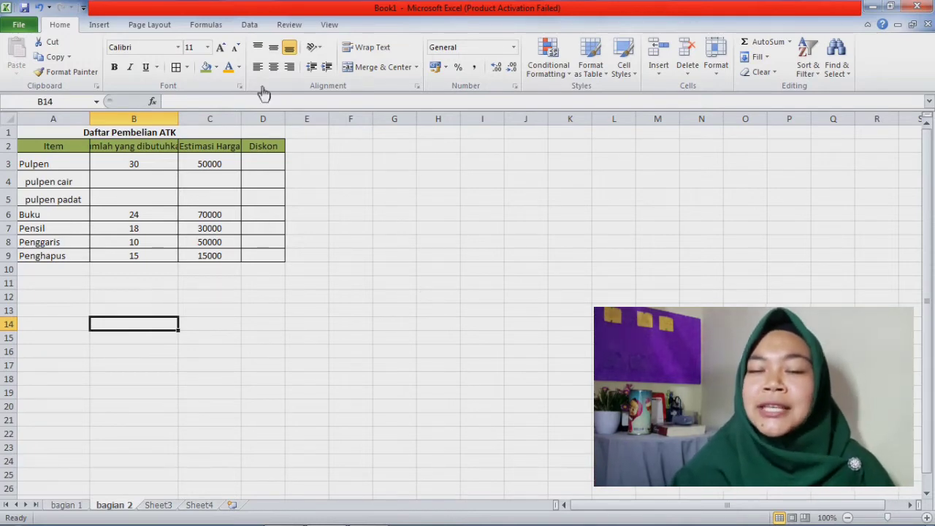
left_click_drag(73, 153, 289, 158)
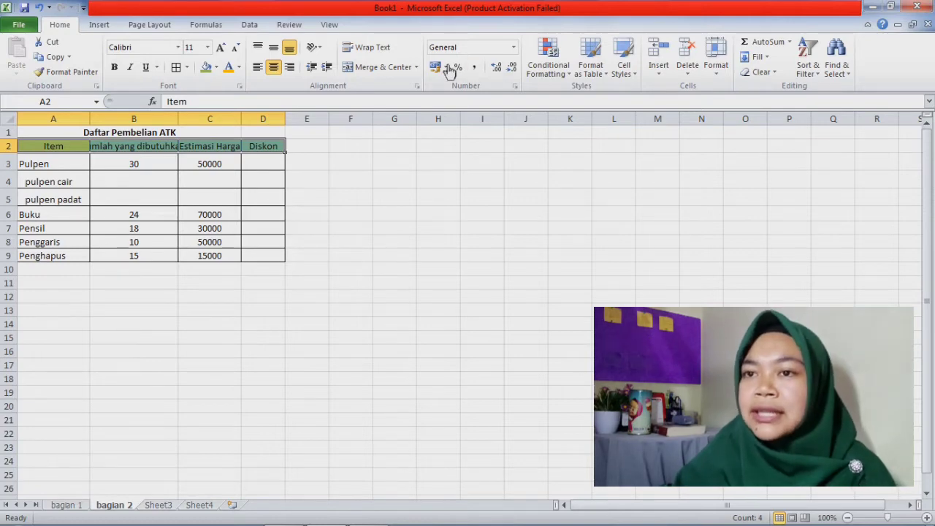
left_click(371, 46)
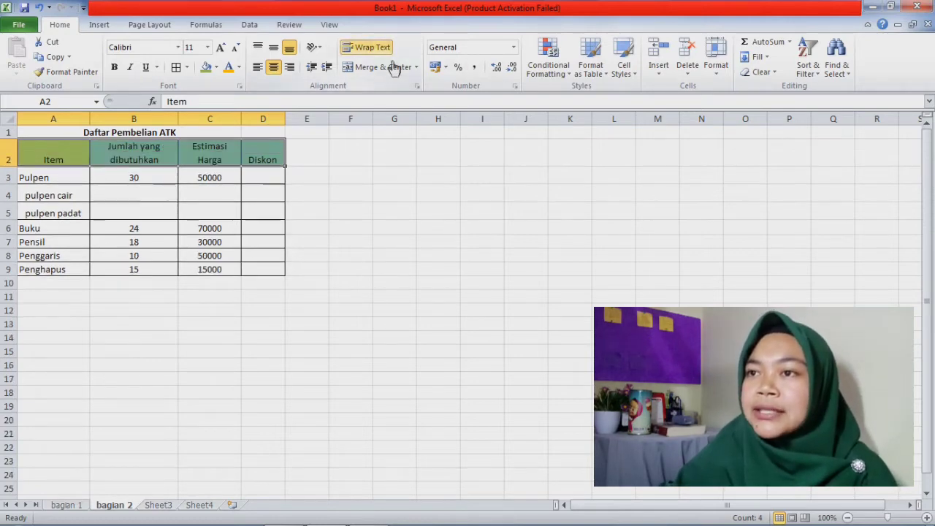
left_click(368, 192)
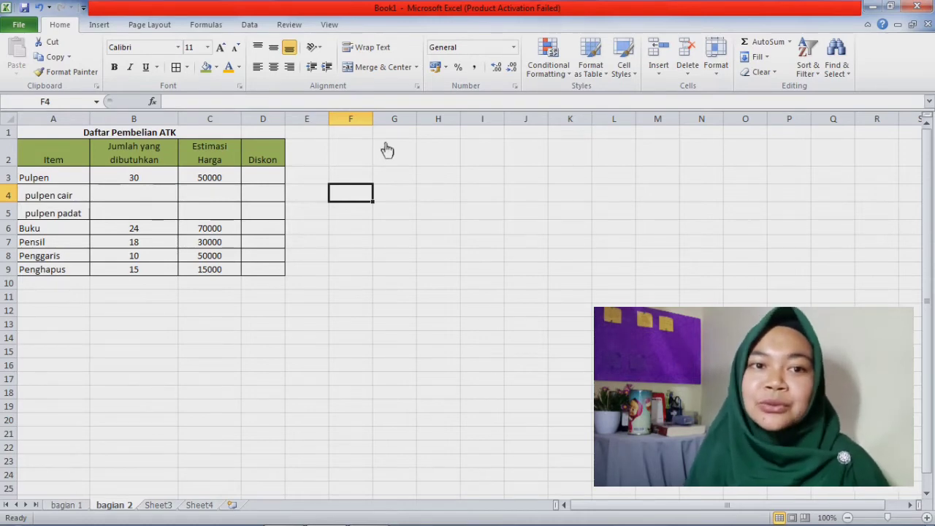
Middle-align the Item, Jumlah yang dibutuhkan, Estimasi Harga and Diskon header cells vertically, trying top alignment on Item as well.
left_click(67, 162)
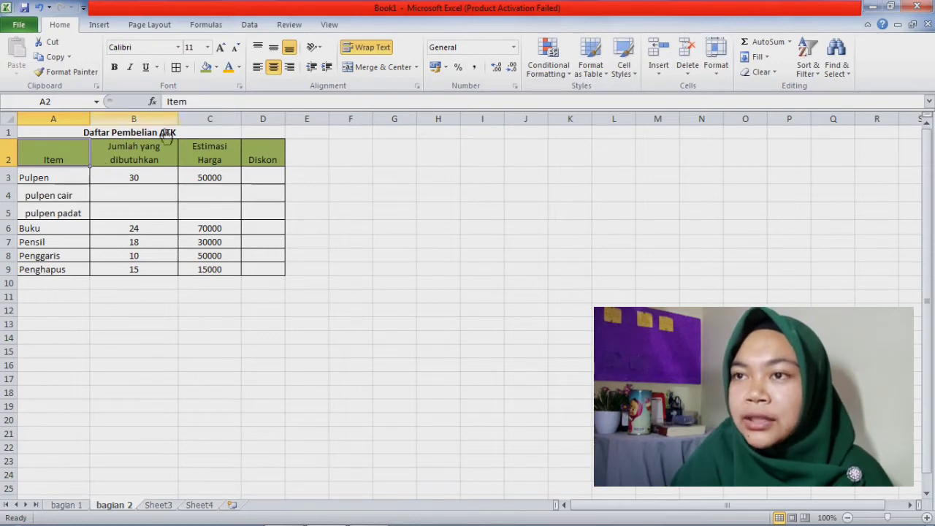
left_click(273, 47)
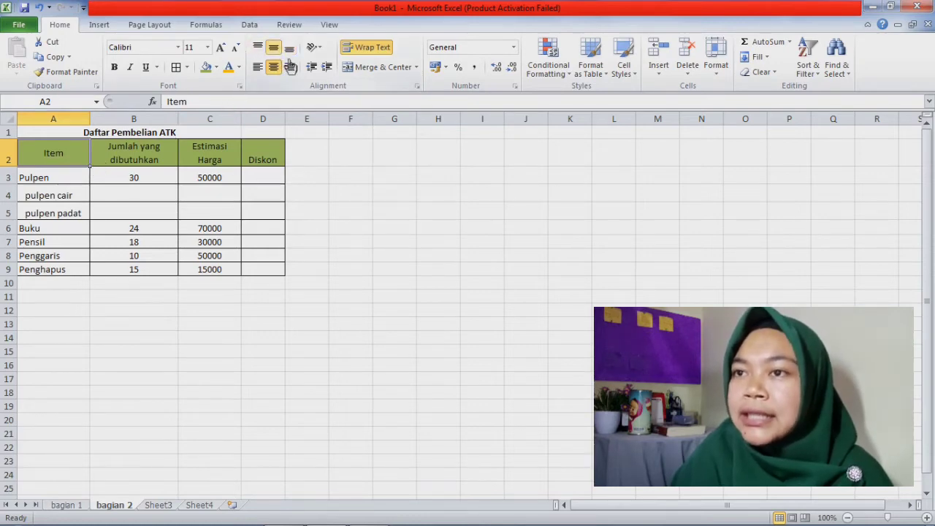
left_click(258, 46)
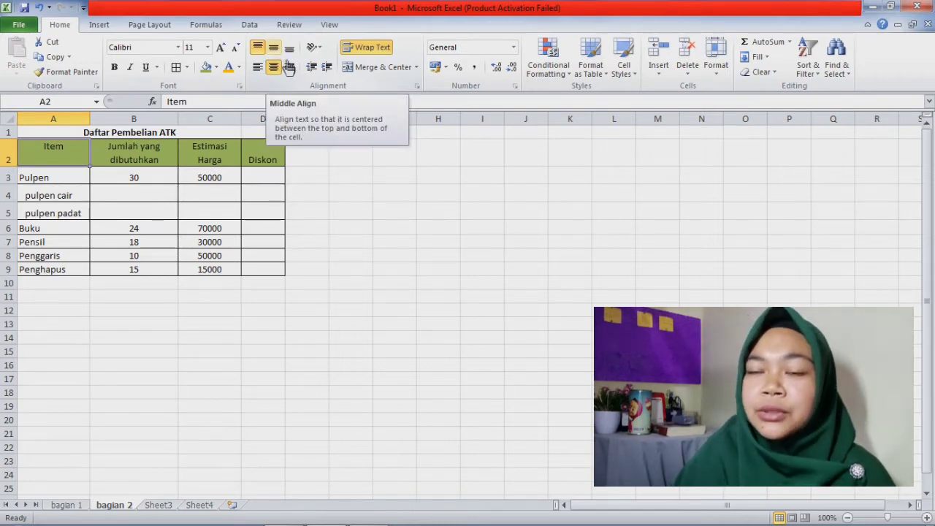
left_click(274, 47)
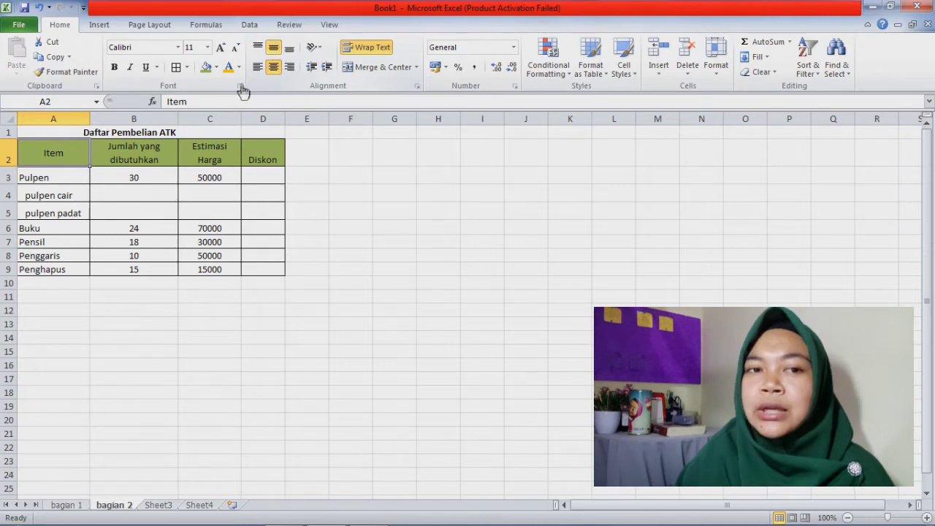
left_click(163, 164)
left_click(273, 47)
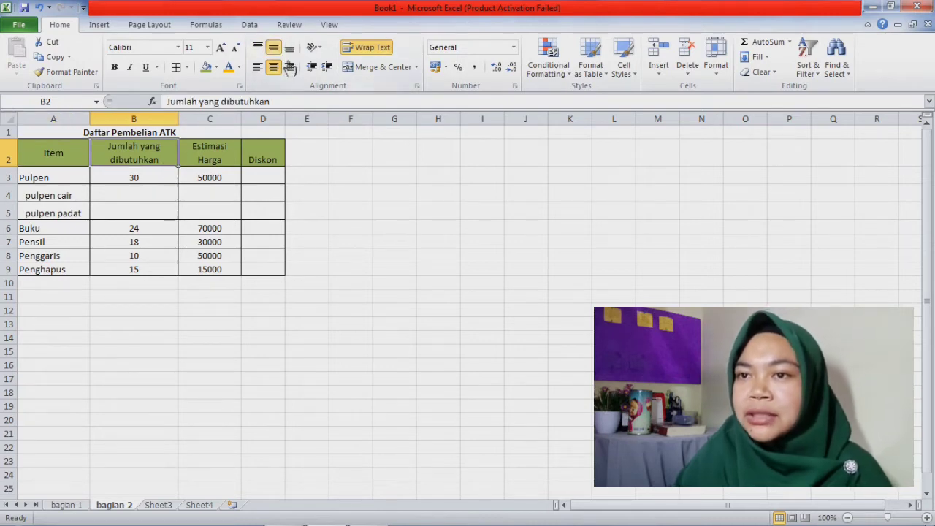
left_click(232, 161)
left_click(273, 47)
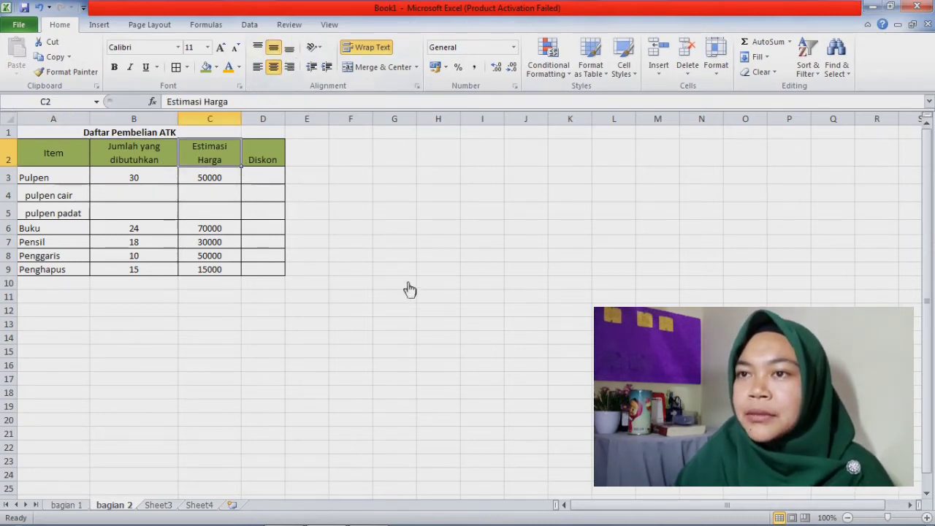
left_click(276, 162)
left_click(273, 47)
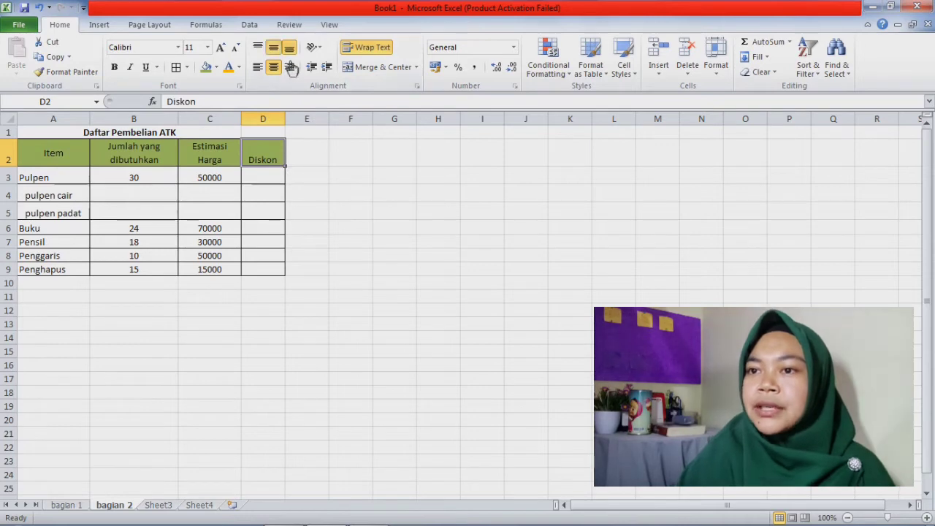
left_click(413, 274)
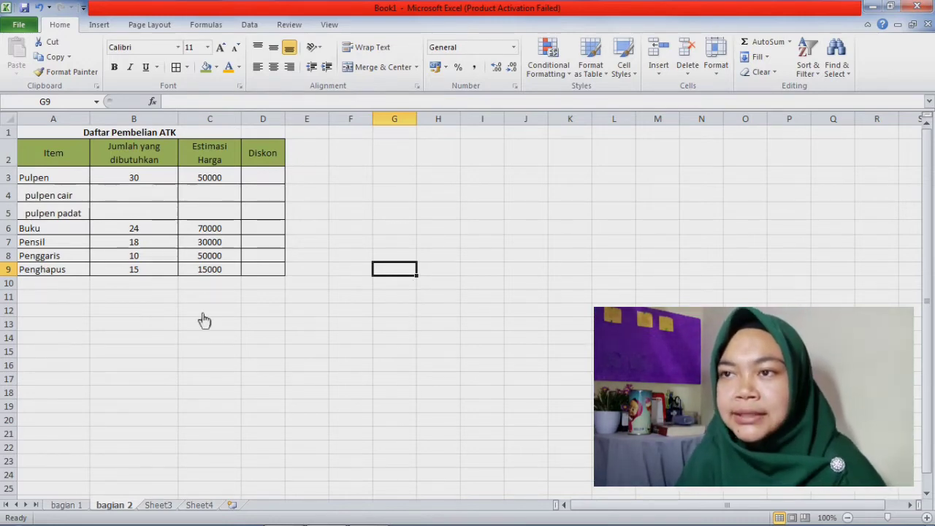
Enter the label "Total" in cell A10, directly below Penghapus.
left_click(82, 288)
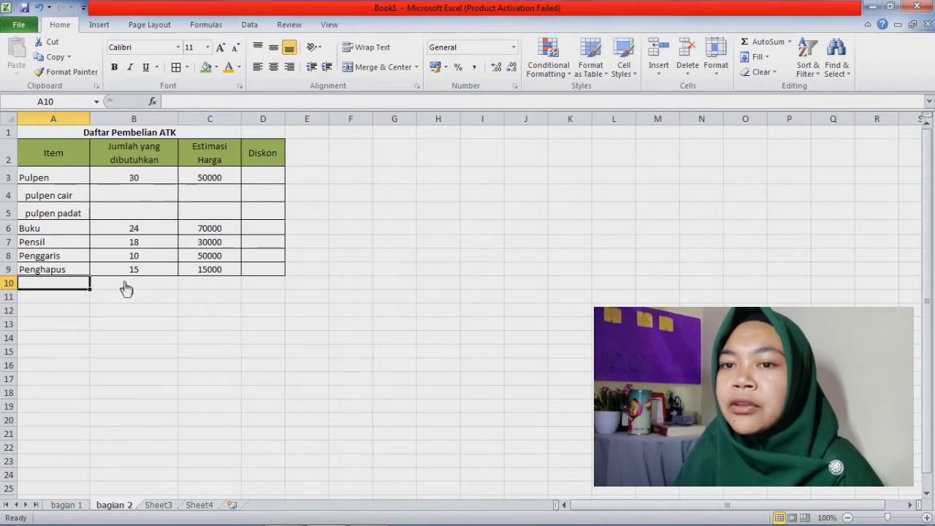
type("Tot")
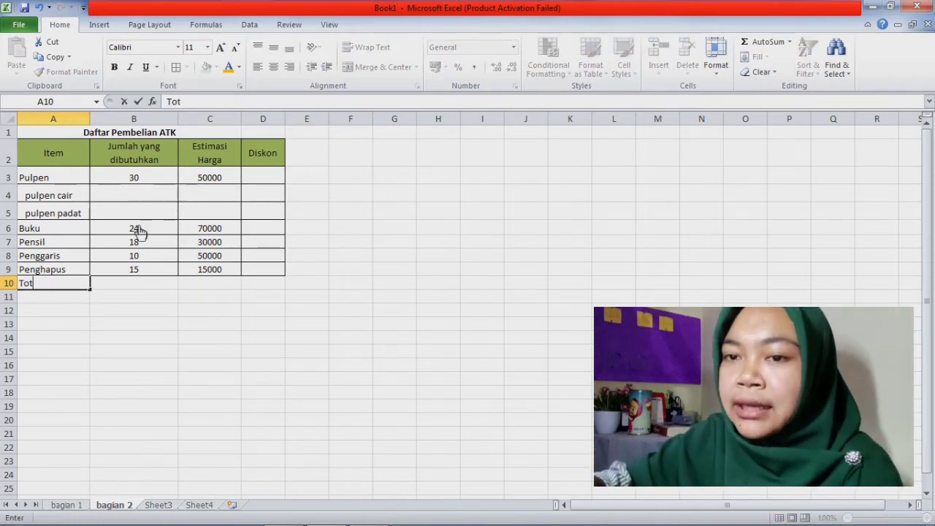
type("al")
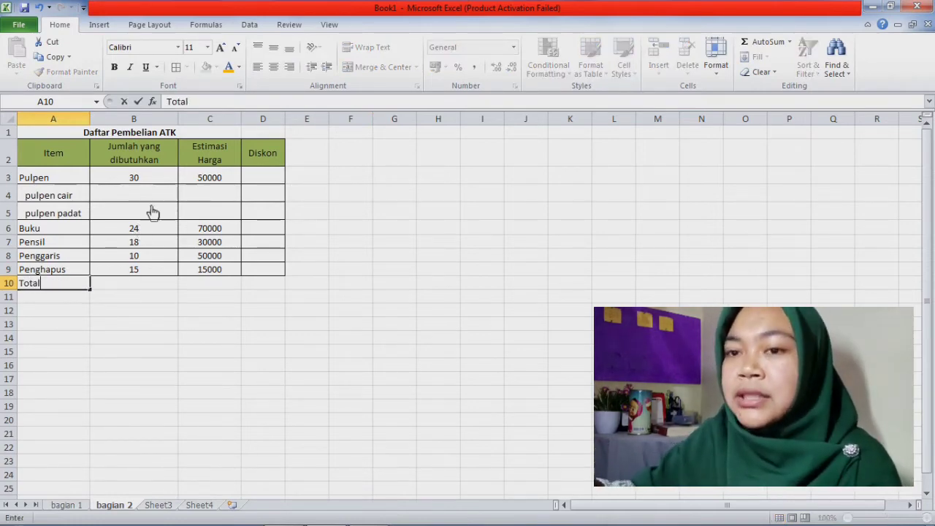
left_click(223, 292)
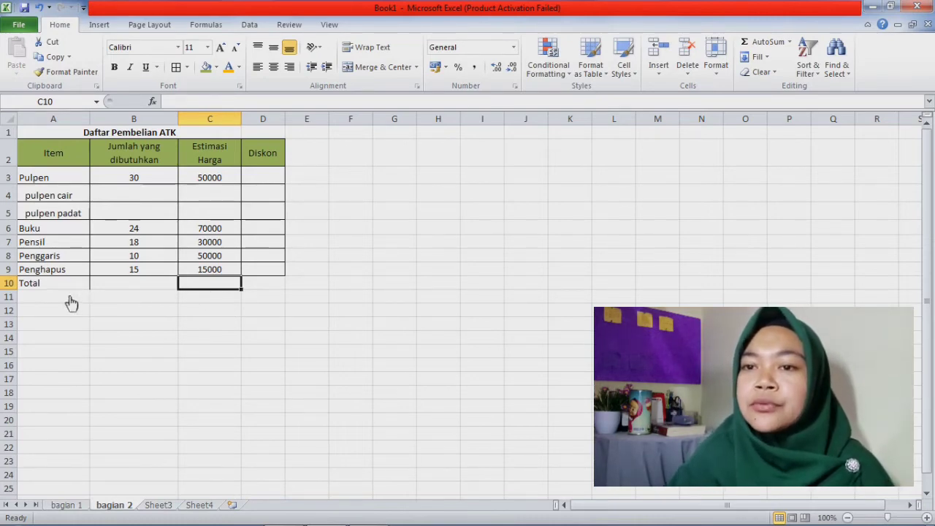
left_click_drag(73, 298, 164, 300)
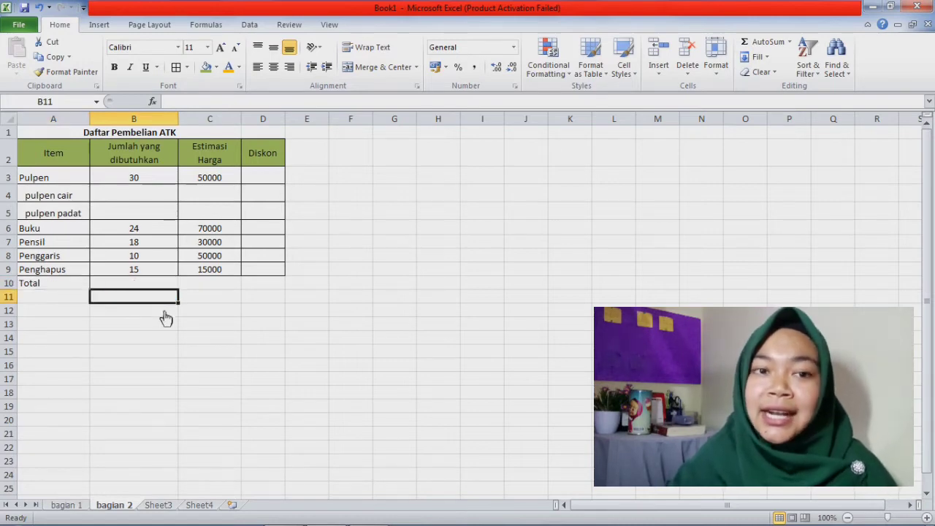
left_click(163, 300)
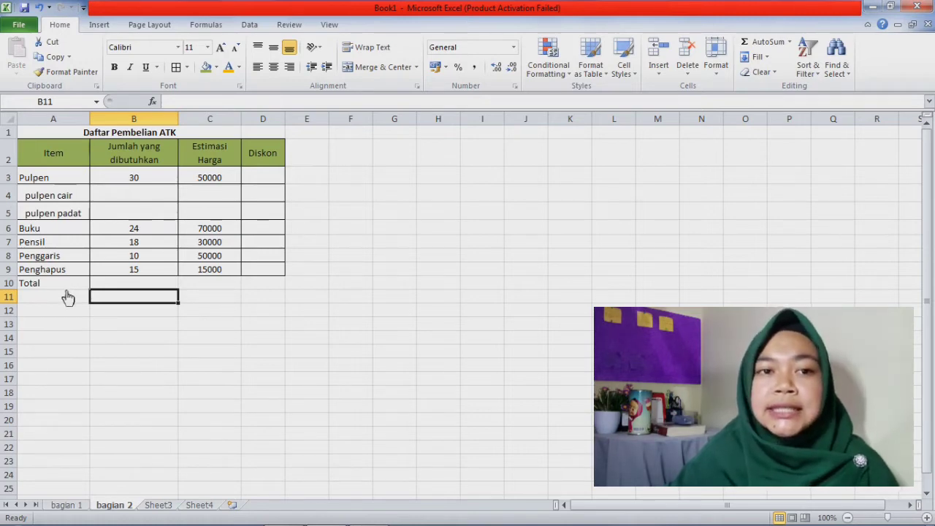
Merge and center the Total label across cells A10:B10.
left_click_drag(65, 291, 124, 293)
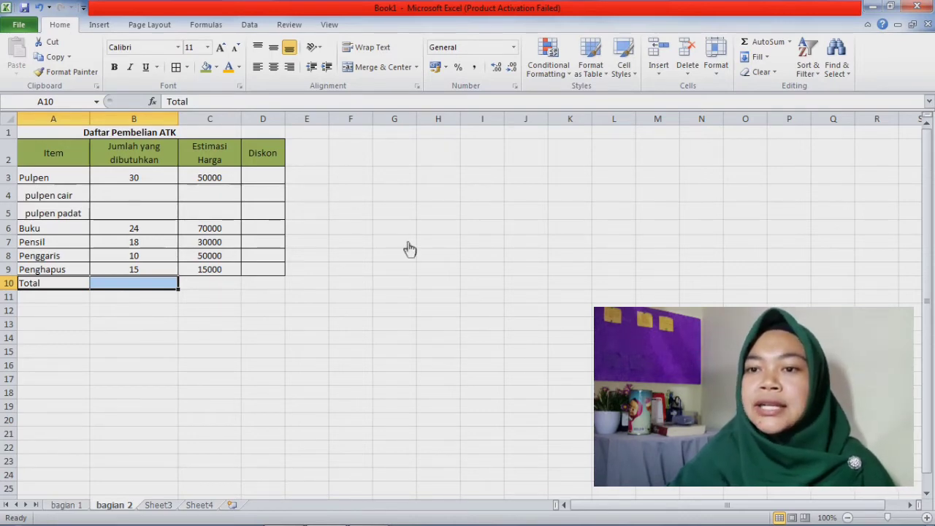
left_click(395, 67)
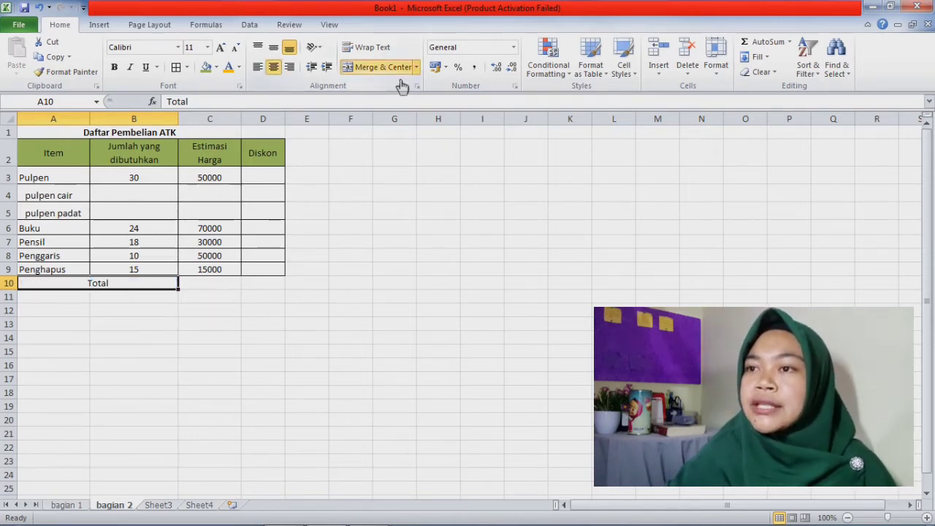
left_click(365, 286)
left_click(109, 286)
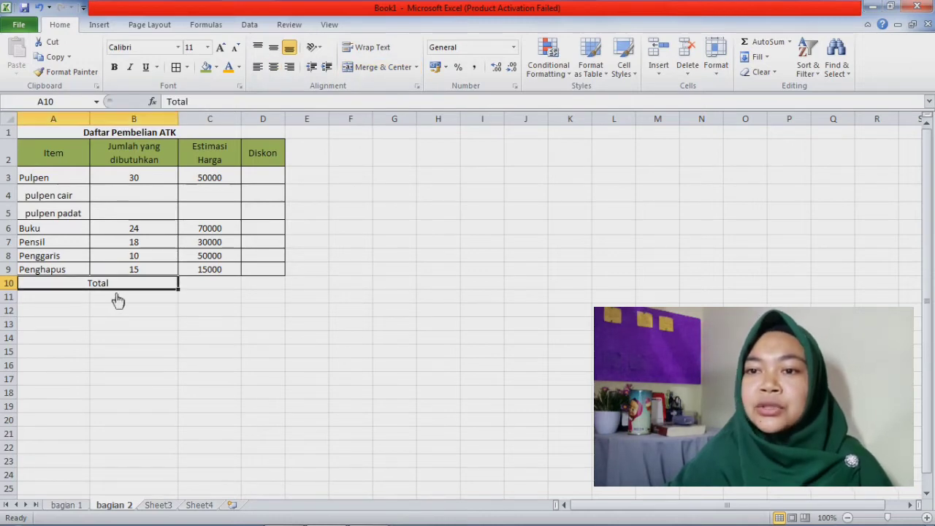
left_click(210, 289)
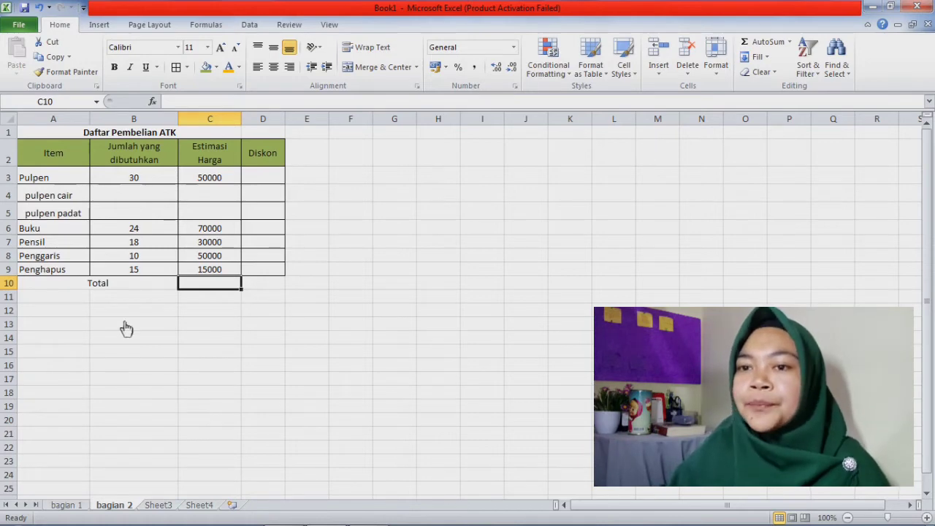
key("Left")
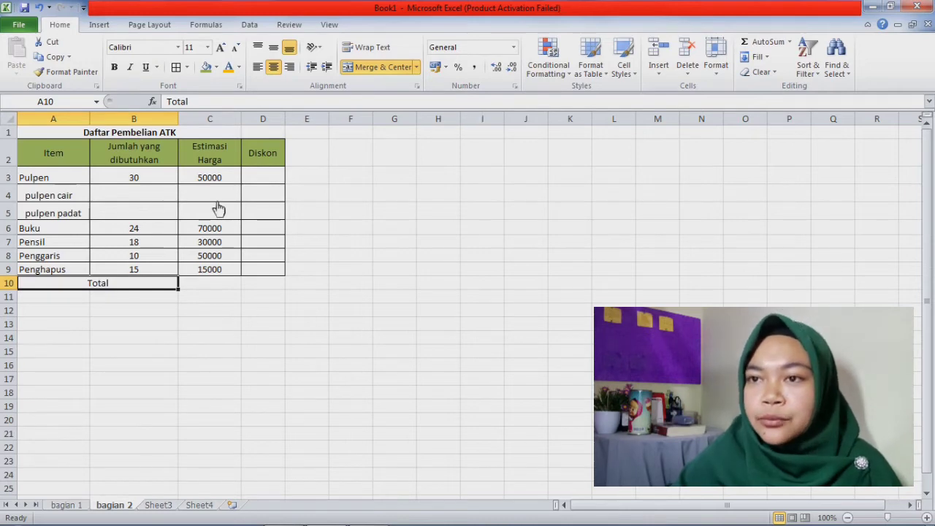
Apply the Rp accounting number format to the Estimasi Harga prices in C3:C9.
left_click_drag(222, 179, 222, 283)
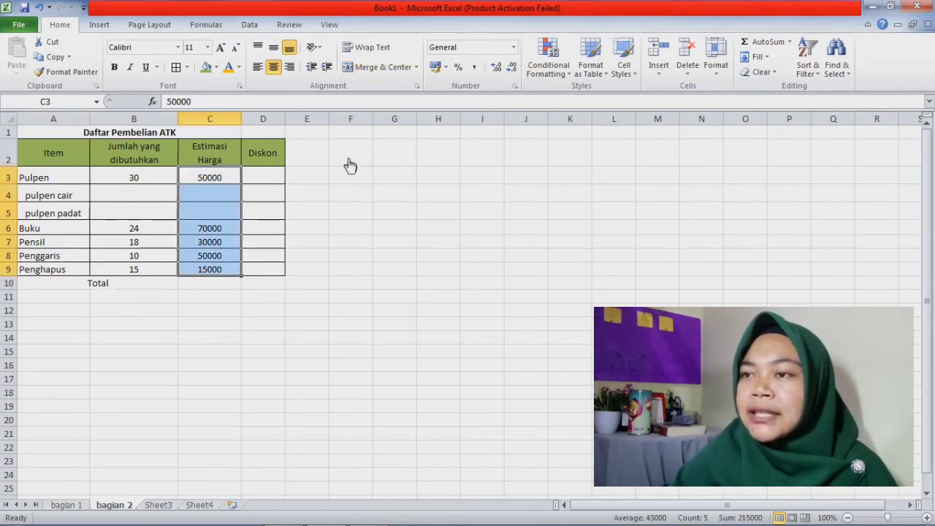
left_click(435, 67)
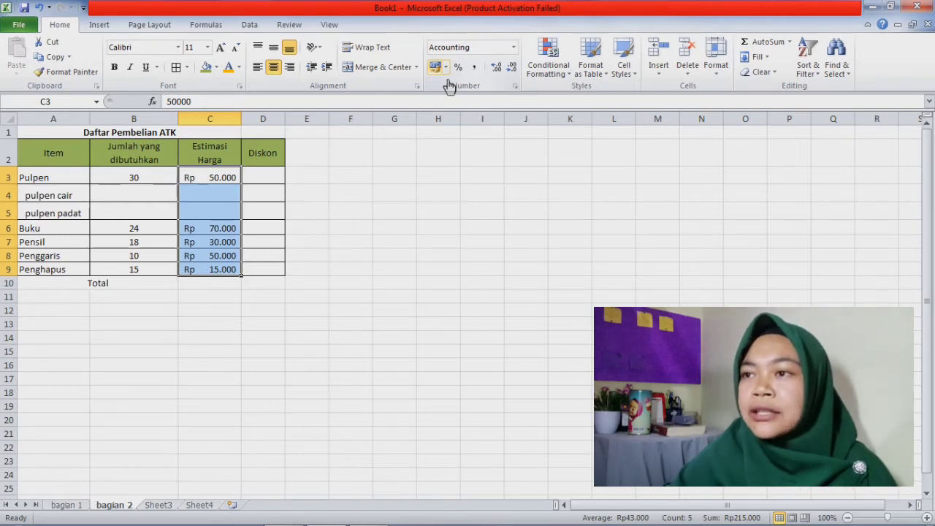
Try showing two decimal places on the prices in C3:C9, and remove both decimals again.
left_click(497, 68)
left_click(497, 67)
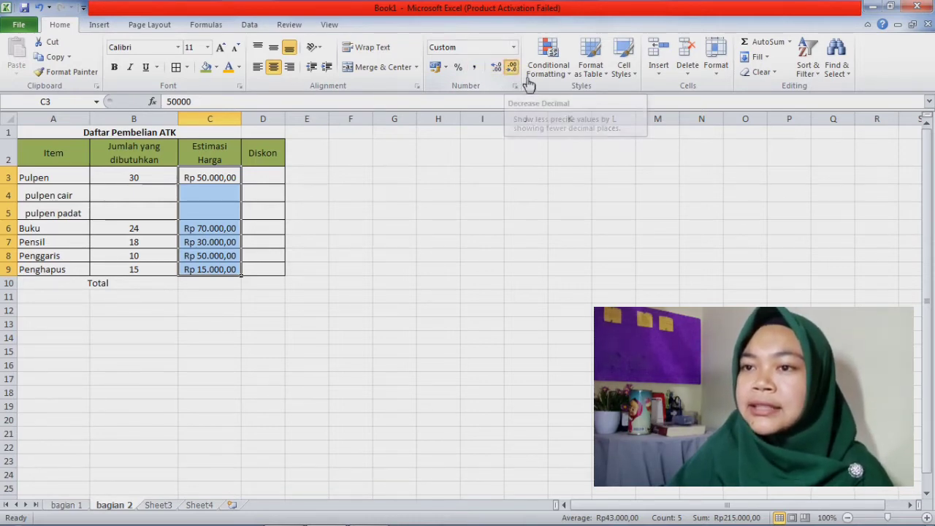
left_click(511, 67)
left_click(512, 67)
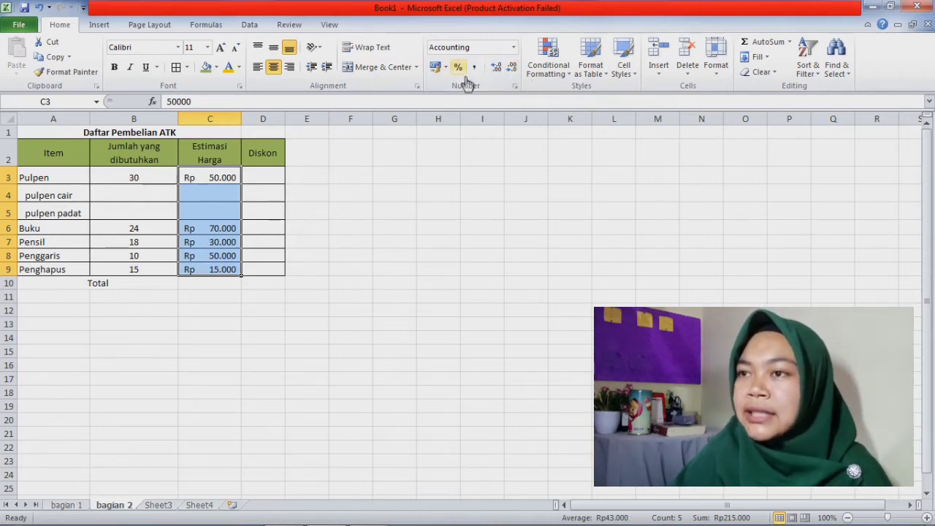
Look through the currency symbols offered in the additional accounting formats for C3:C9, and close the dialog without applying anything.
left_click(444, 67)
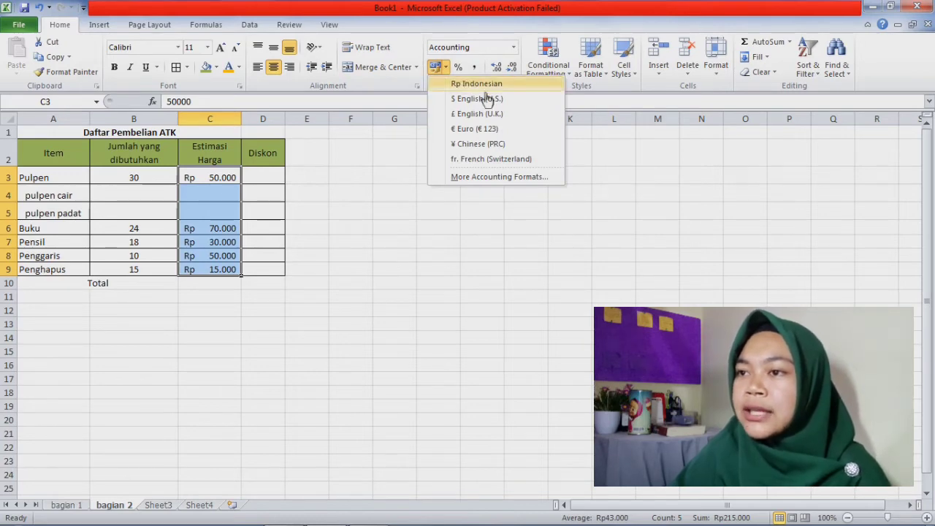
left_click(488, 181)
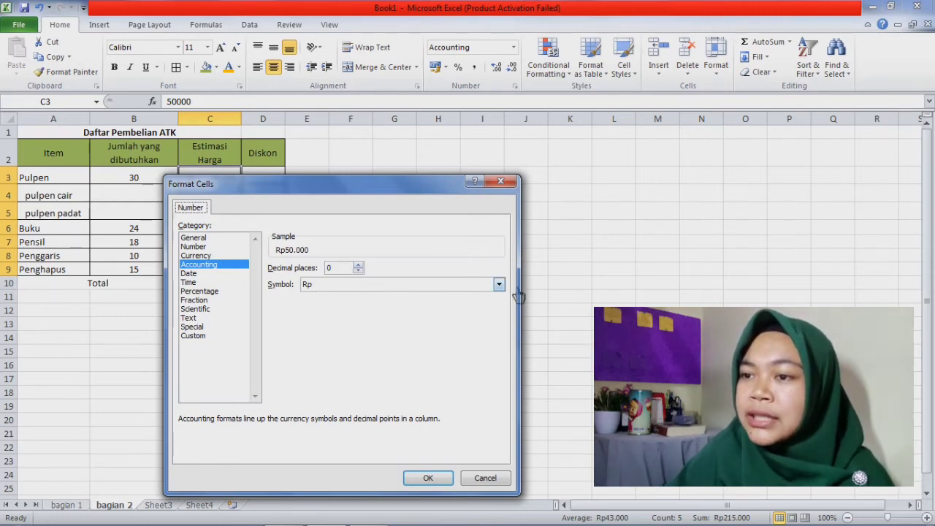
left_click(499, 284)
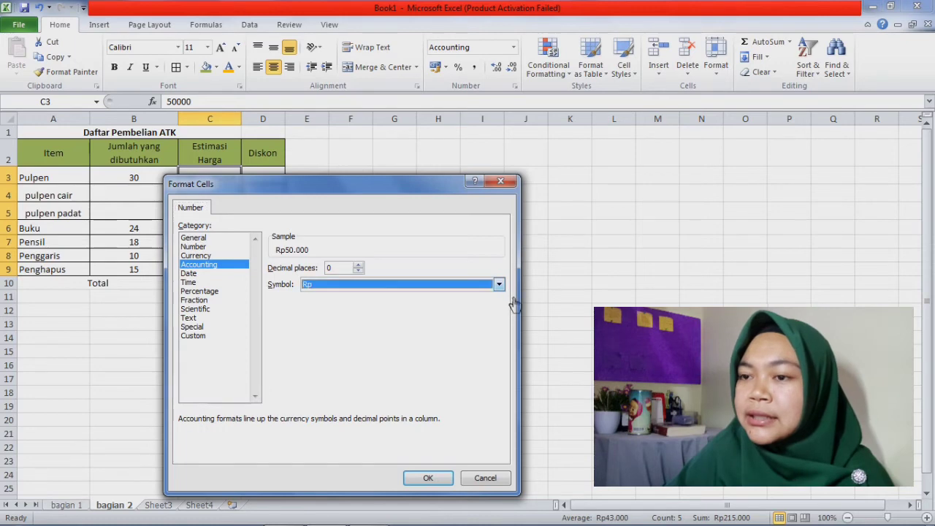
mouse_move(500, 310)
left_mouse_down()
mouse_move(499, 322)
mouse_move(499, 305)
left_mouse_up()
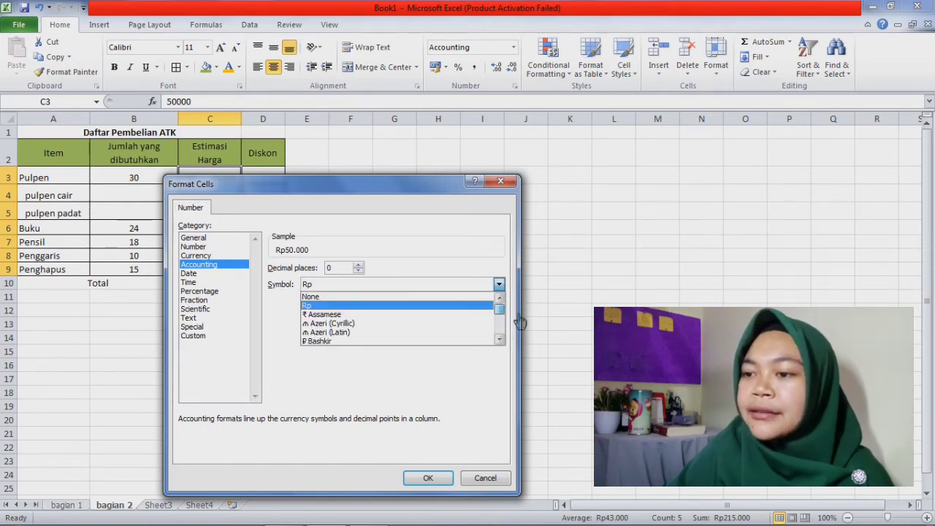
left_click(486, 477)
left_click(472, 241)
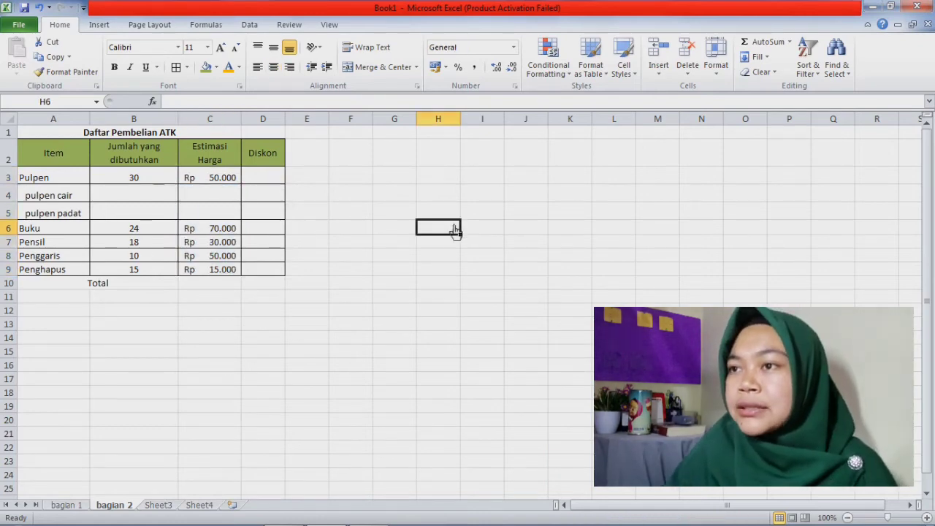
Set the Estimasi Harga prices in C3:C9 to the General number format.
left_click(239, 185)
left_click_drag(245, 196, 240, 270)
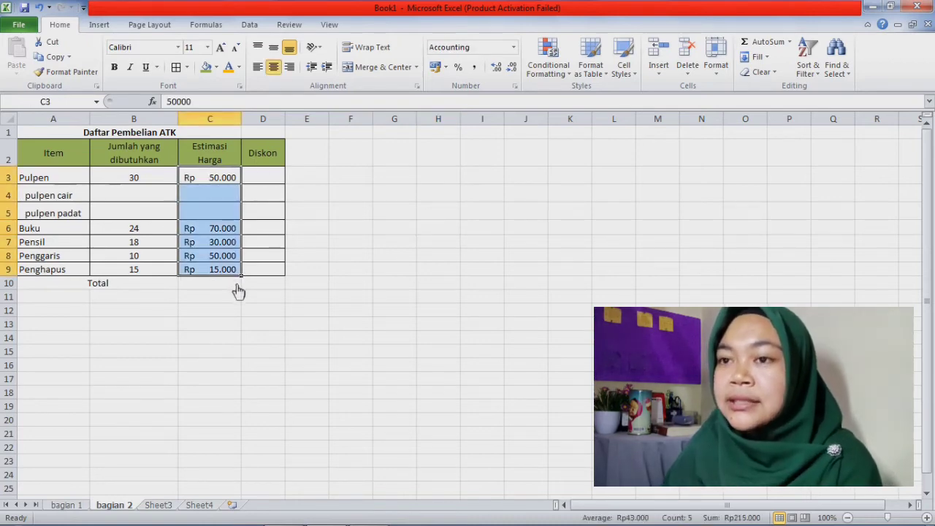
key("ctrl+z")
key("ctrl+z")
key("ctrl+y")
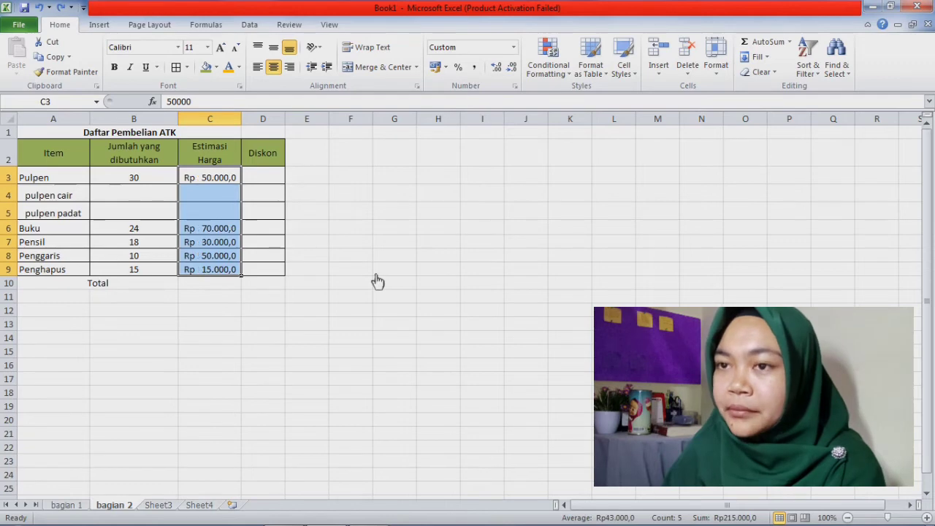
key("ctrl+z")
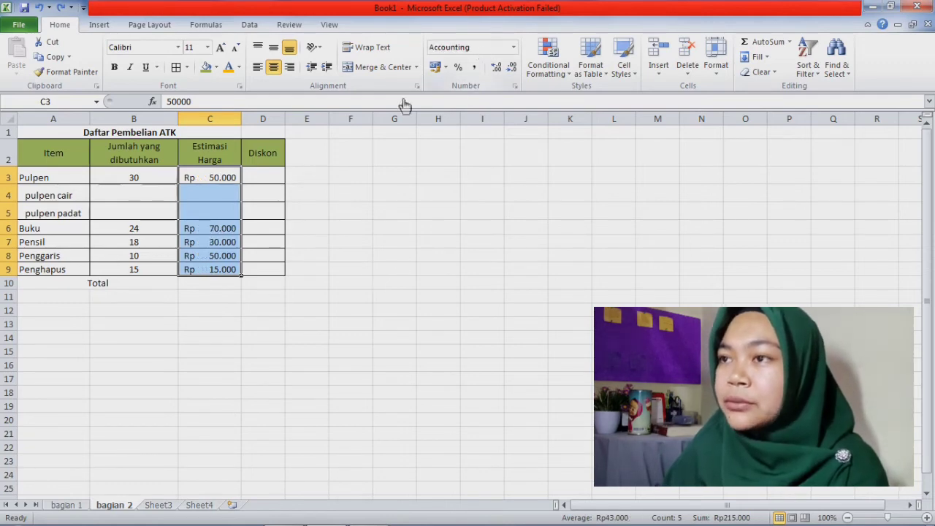
left_click(513, 47)
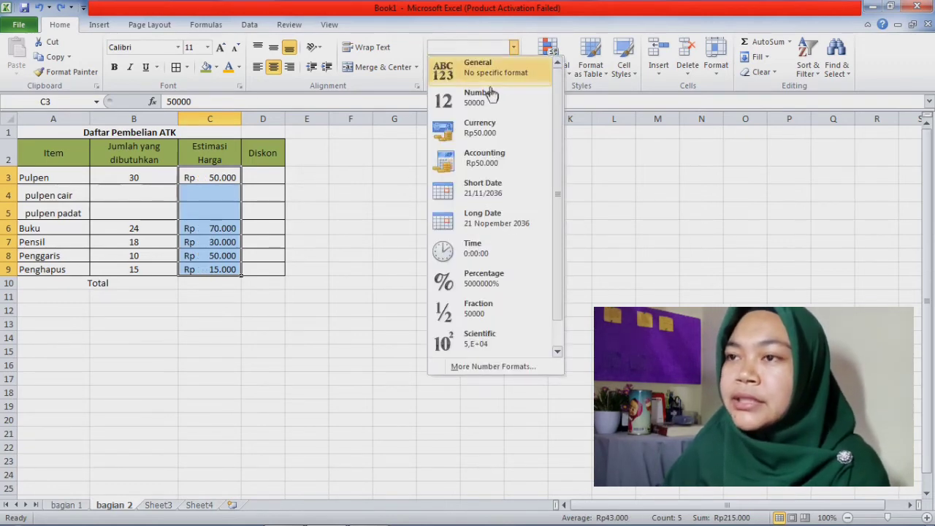
left_click(487, 69)
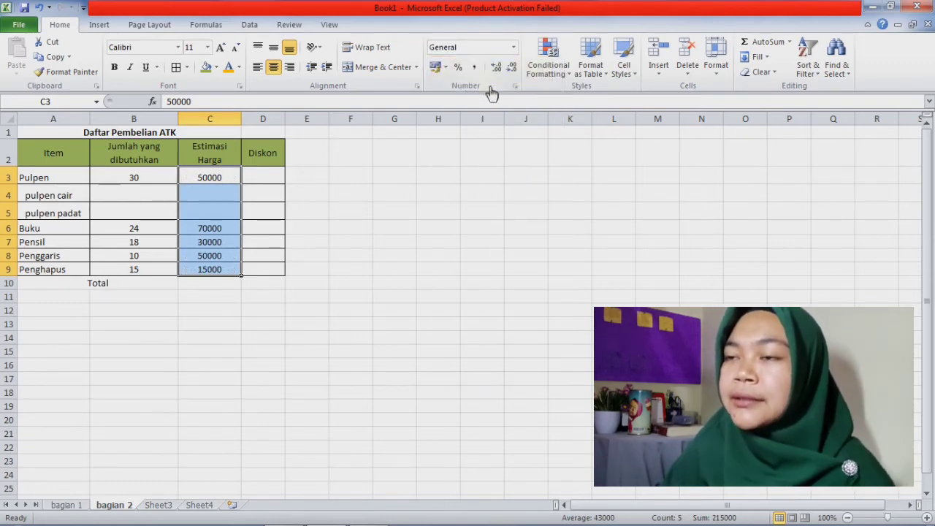
Apply the Comma style with thousands separators and no currency symbol to the prices in C3:C9.
left_click(513, 47)
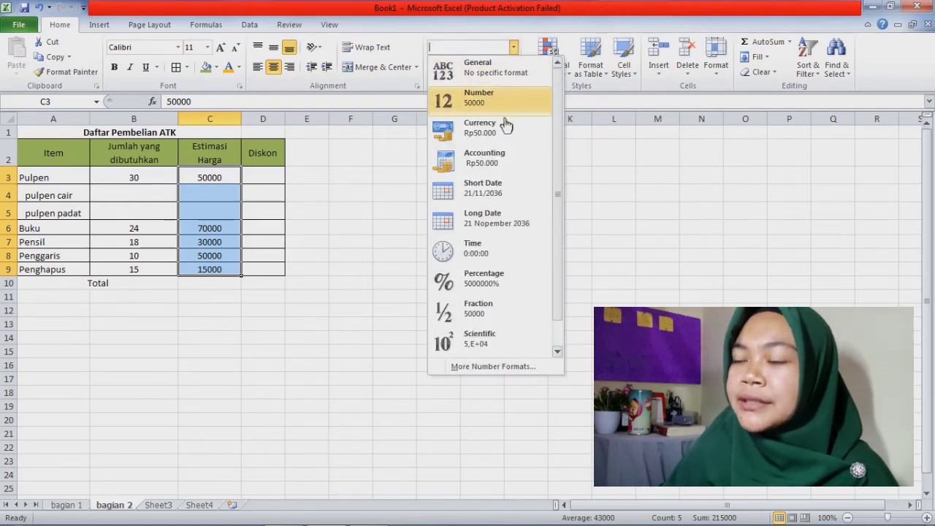
left_click(374, 181)
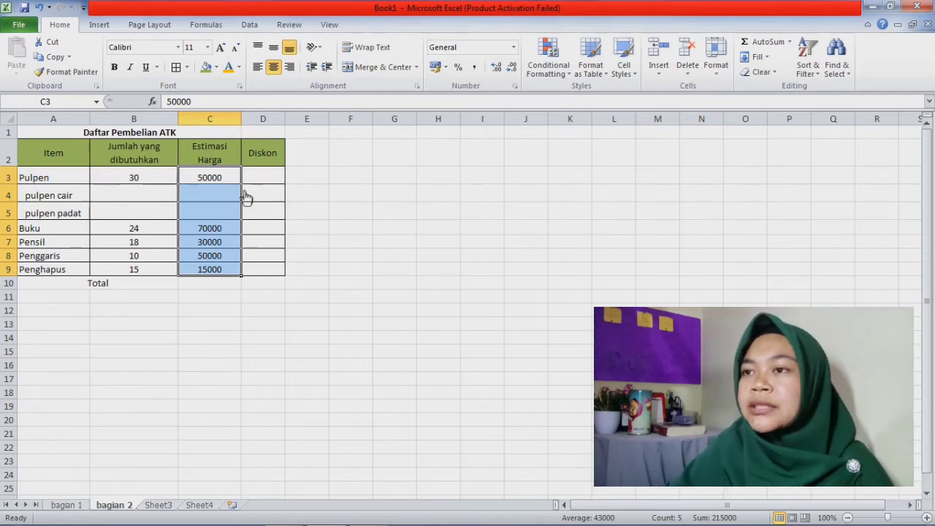
left_click(488, 79)
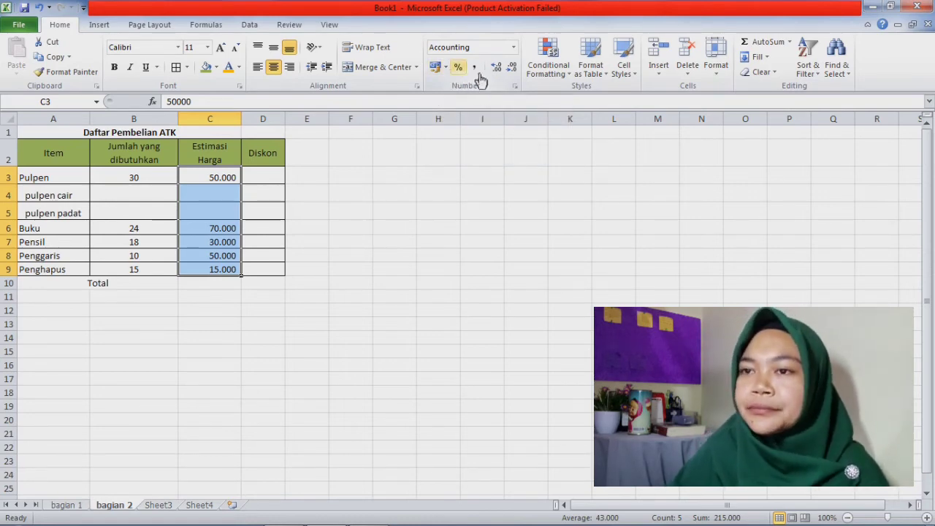
Enter 5% as the Pulpen discount in D3 and the plain number 5 in E15.
key("Right")
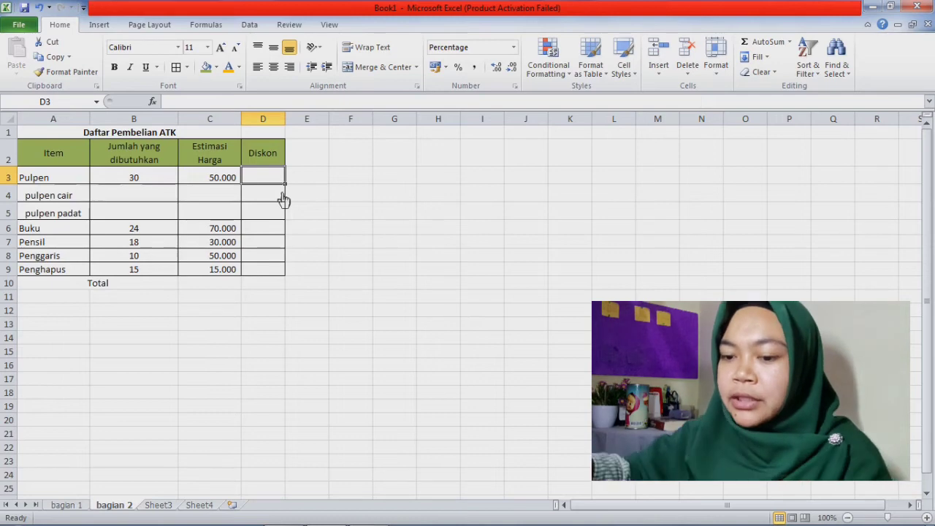
type("5")
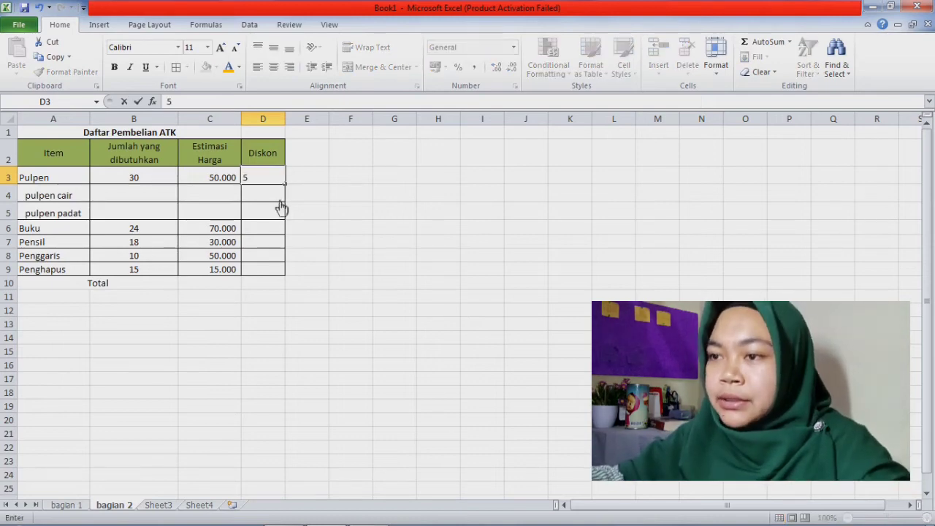
type("%")
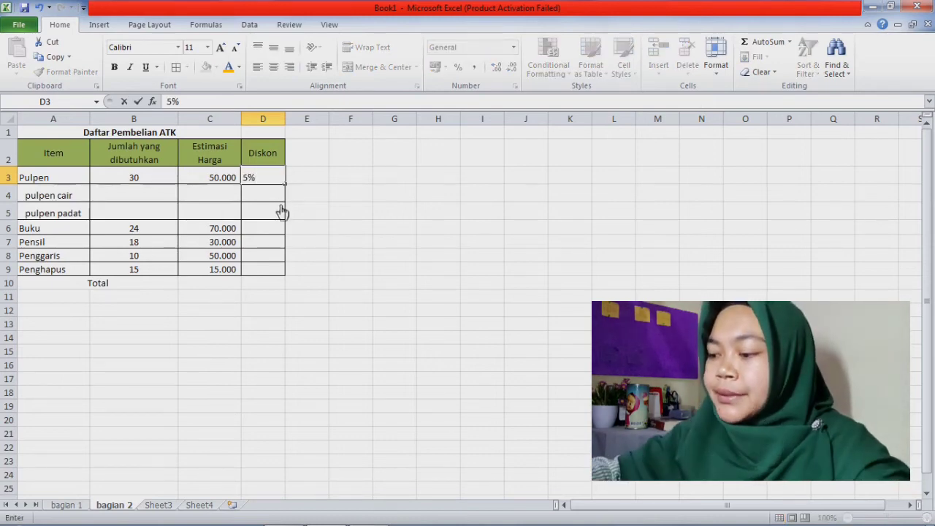
left_click(326, 217)
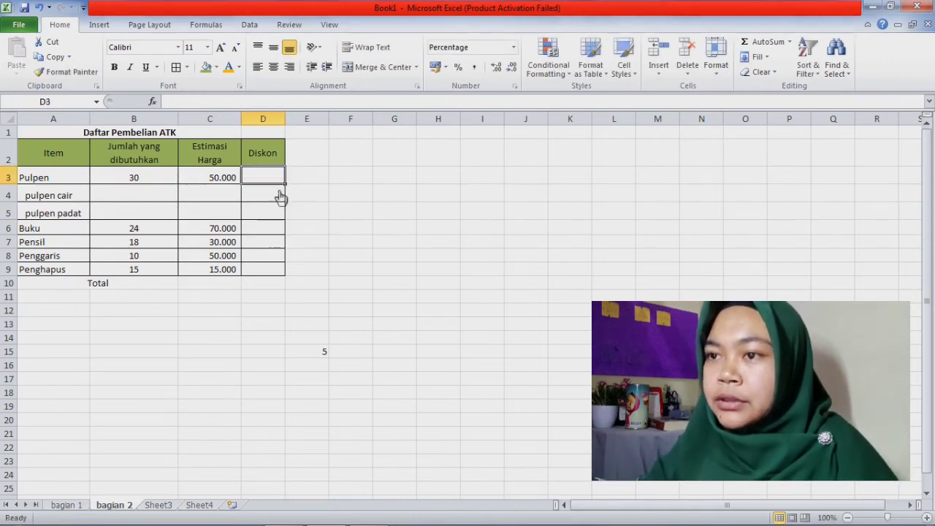
type("5")
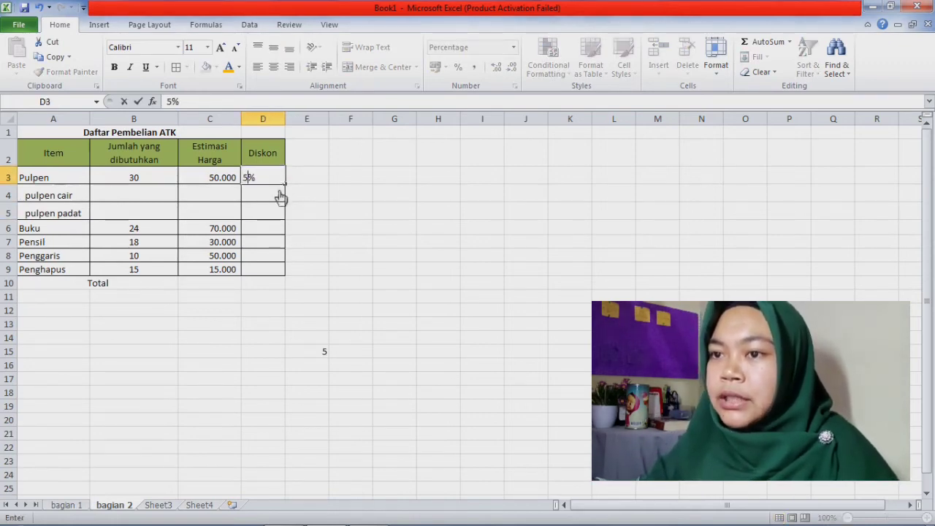
left_click(349, 311)
Enter the Diskon values 0,05, 0,2, 0,3 and 0,1 in D6:D9, and clear the 5 from E15.
left_click(281, 229)
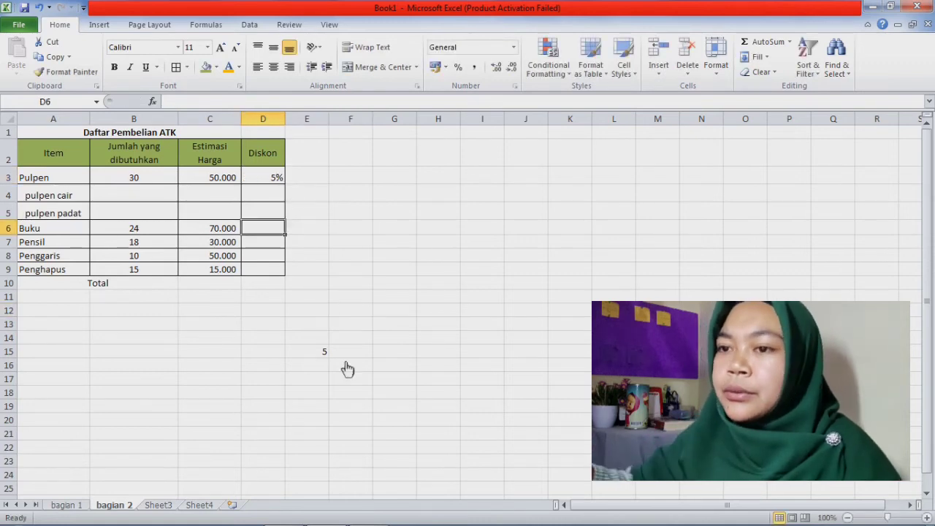
left_click(322, 353)
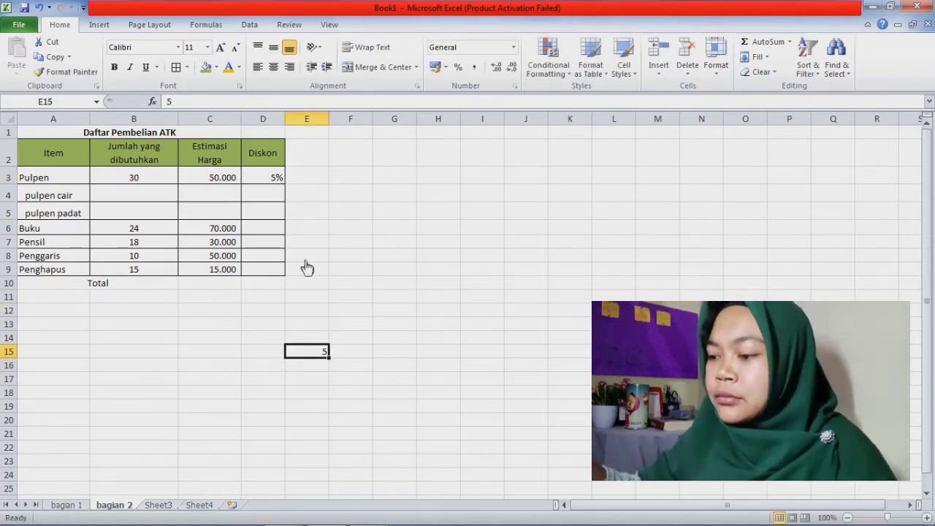
left_click(283, 233)
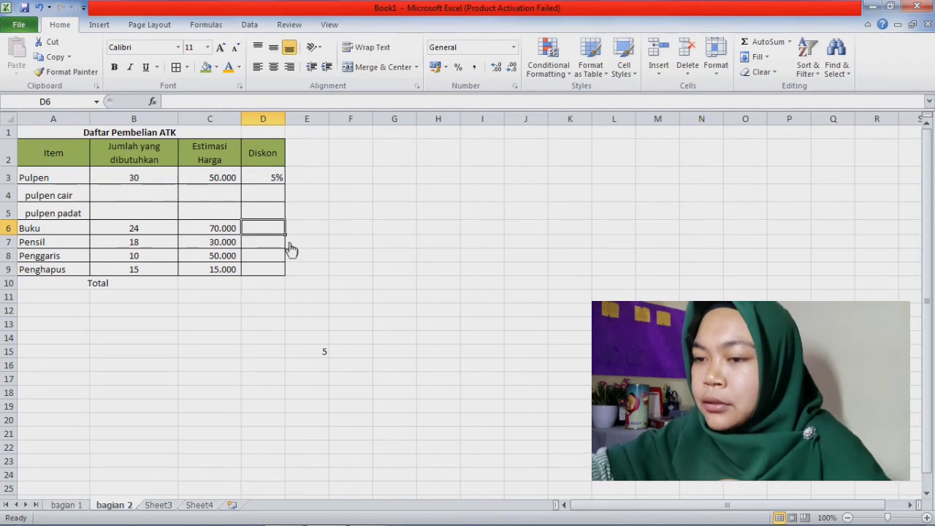
type("0,05")
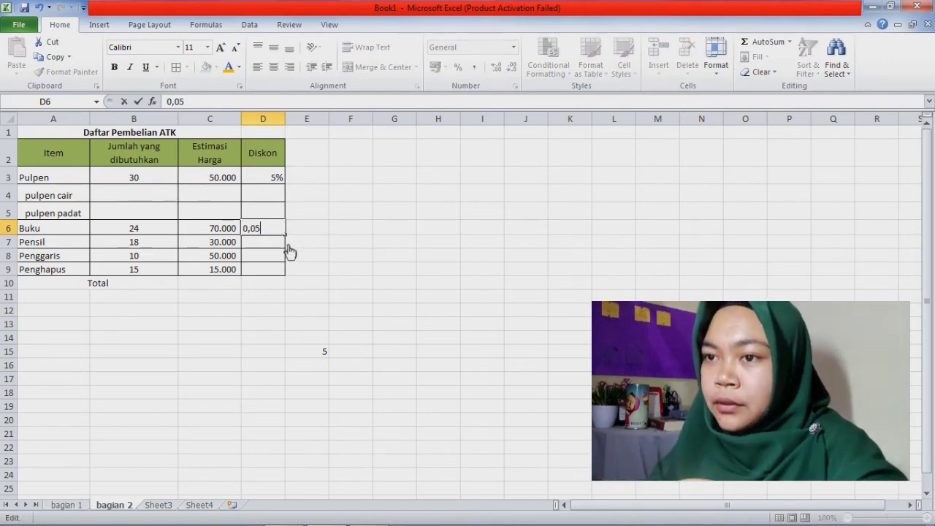
key("Return")
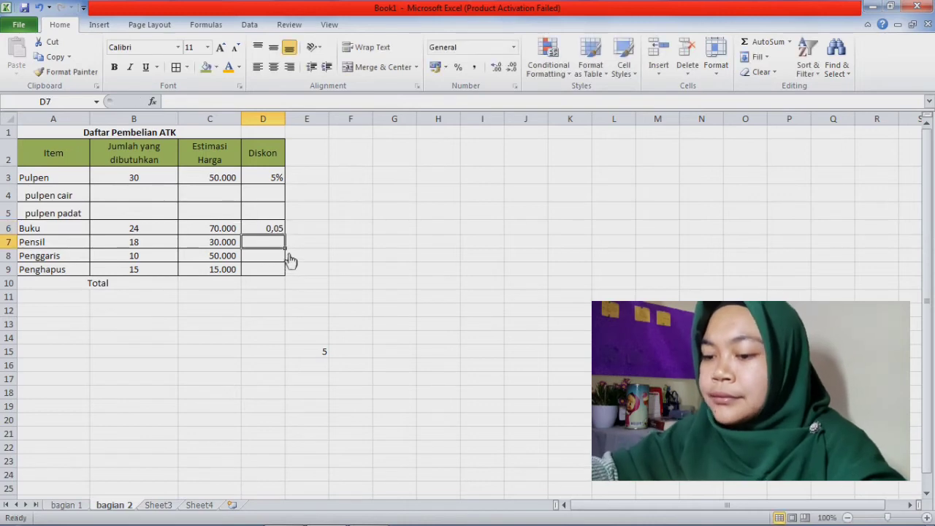
type("0")
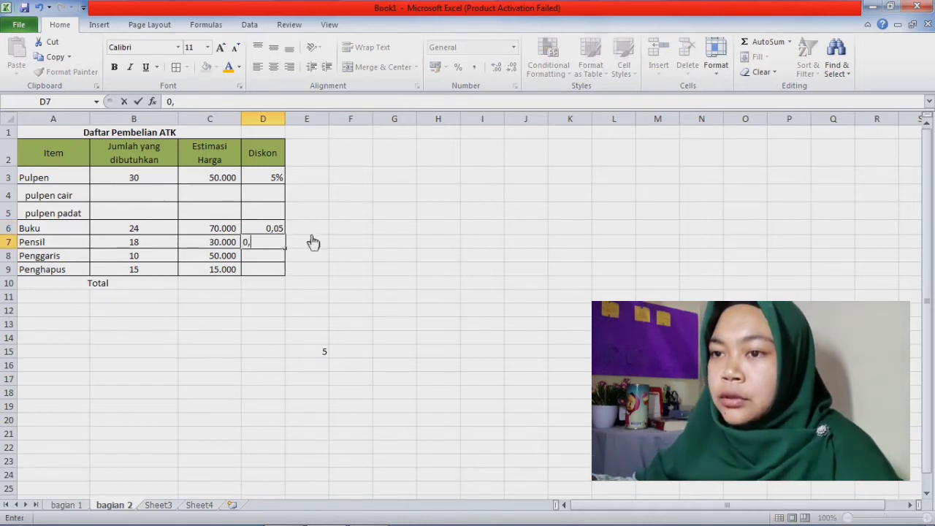
type(",2")
key("Return")
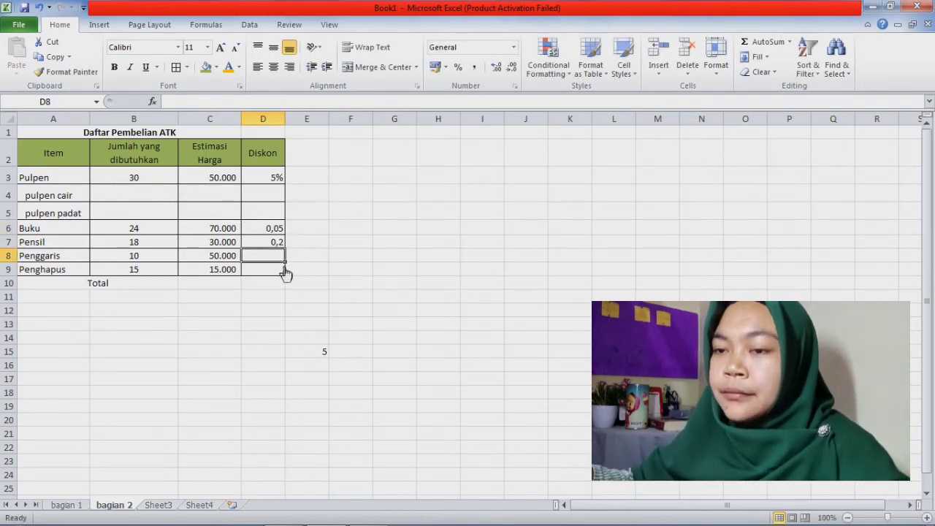
type("0,3")
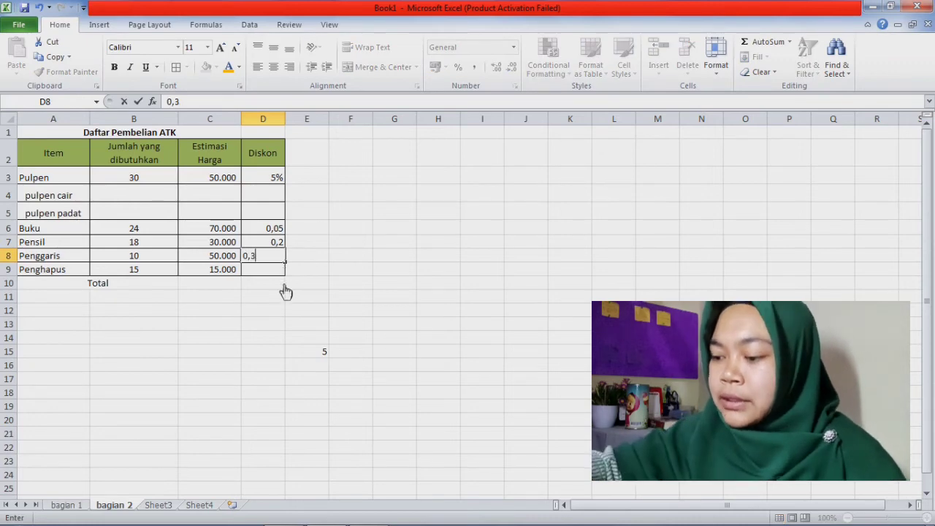
key("Return")
type("0,")
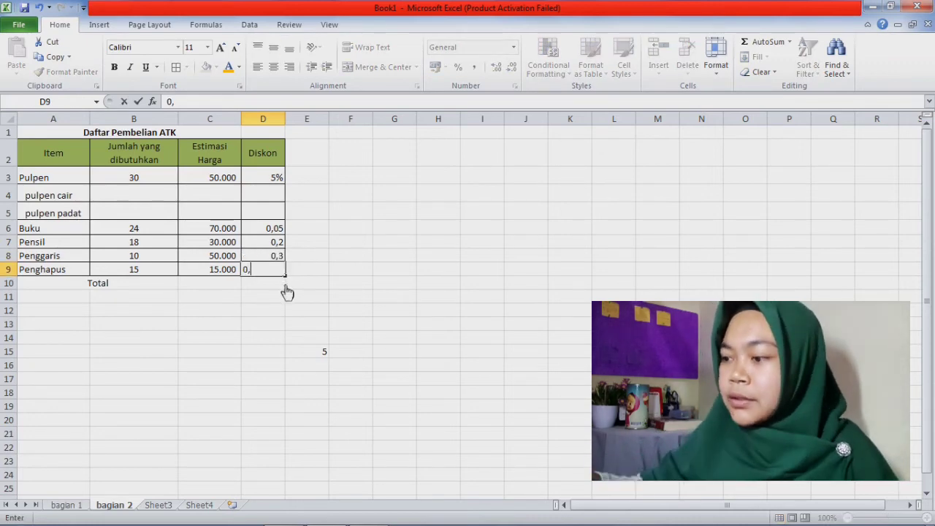
type("1")
left_click(325, 354)
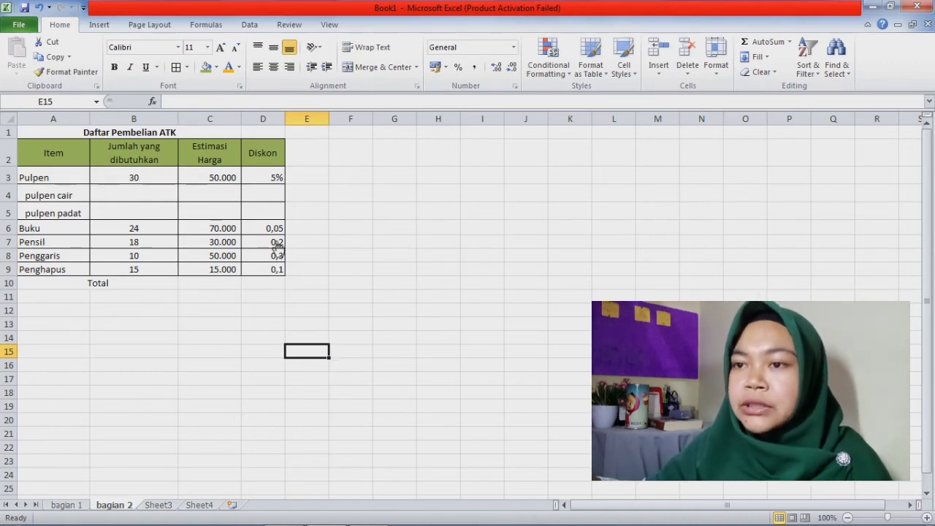
Format the Diskon values in D6:D9 as percentages.
left_click_drag(276, 228, 278, 270)
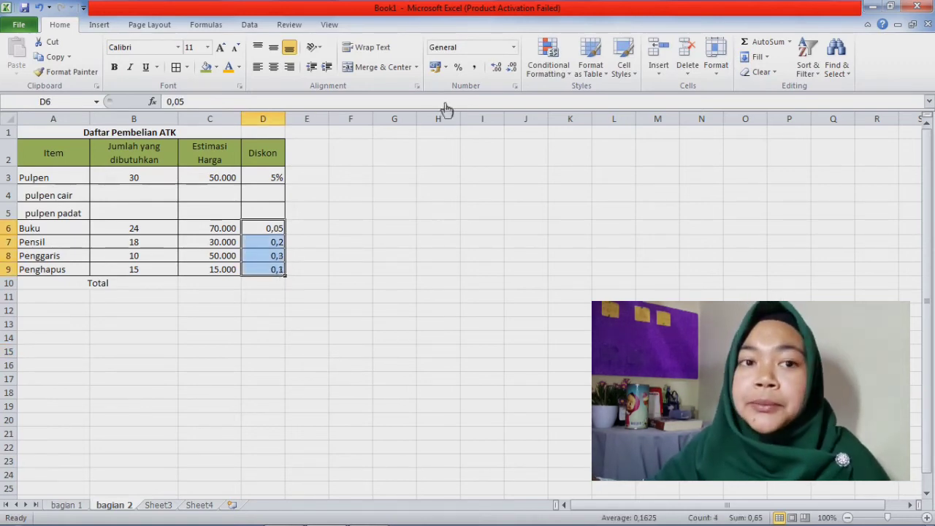
left_click(460, 68)
left_click(438, 257)
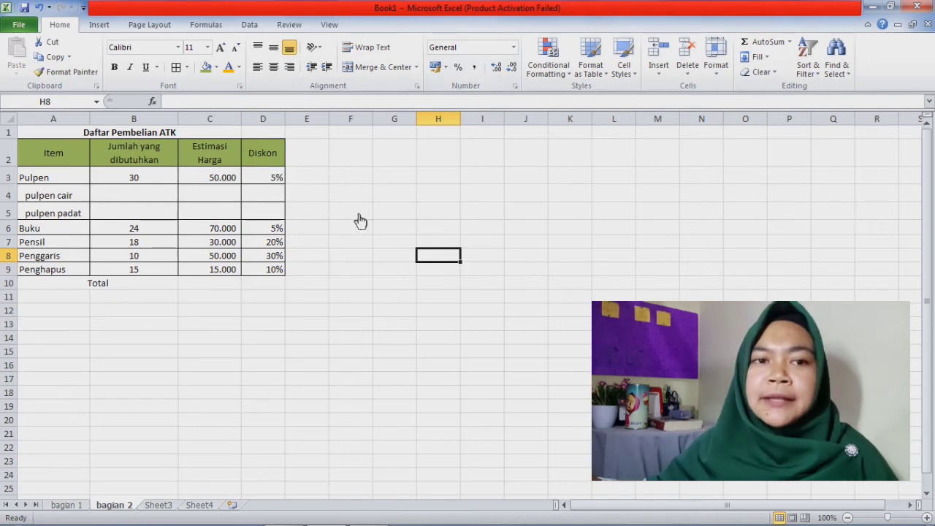
left_click(357, 182)
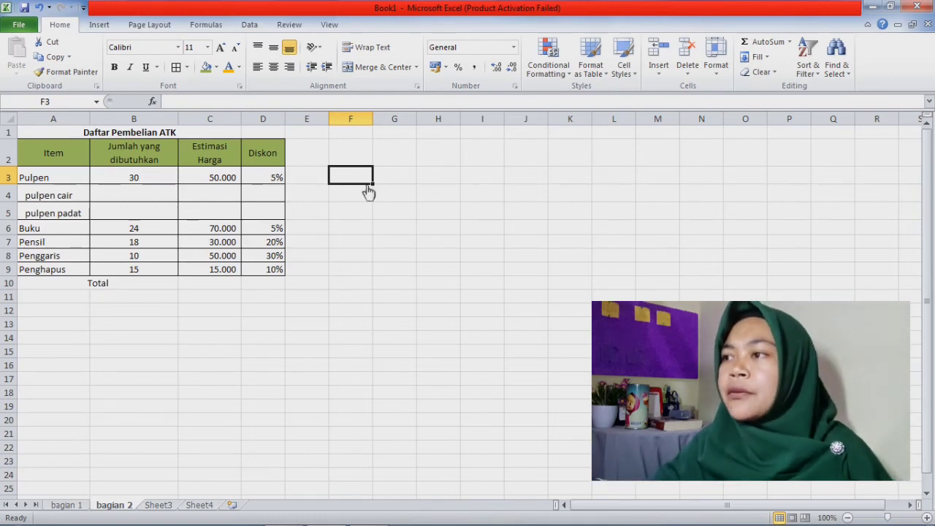
Find all cells containing "pulpen", and move the search dialog away from the item list.
left_click(854, 75)
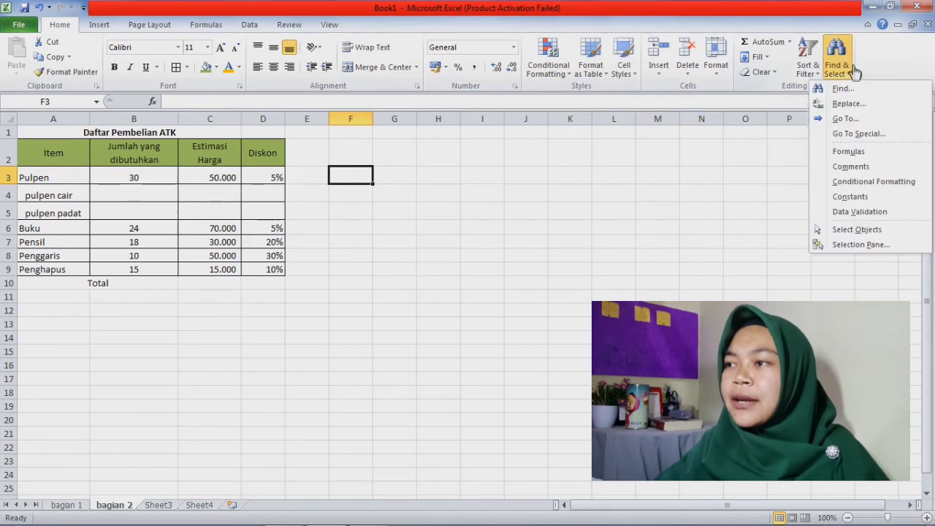
left_click(847, 91)
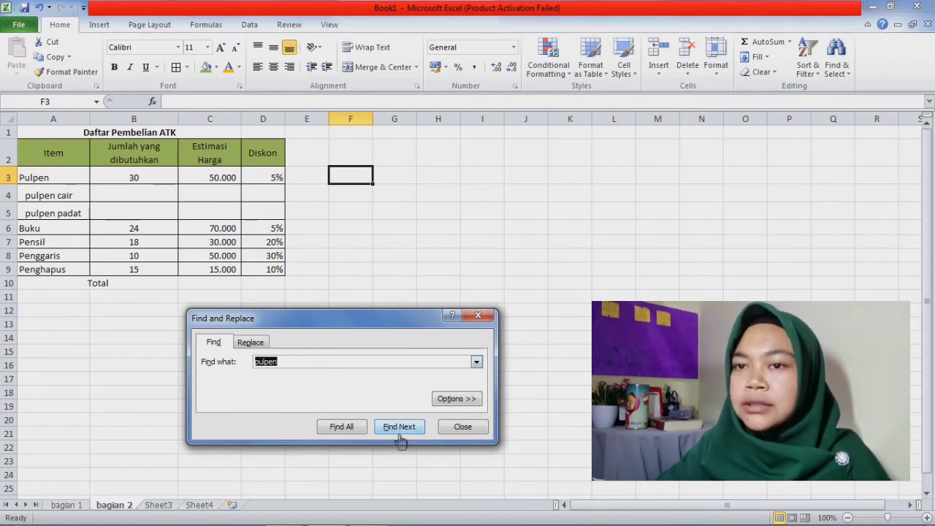
left_click(341, 427)
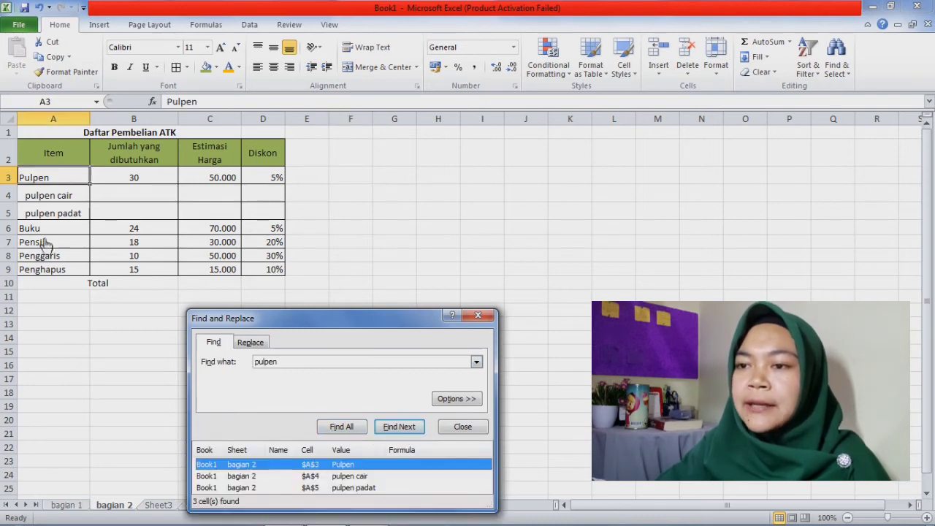
left_click_drag(300, 320, 382, 117)
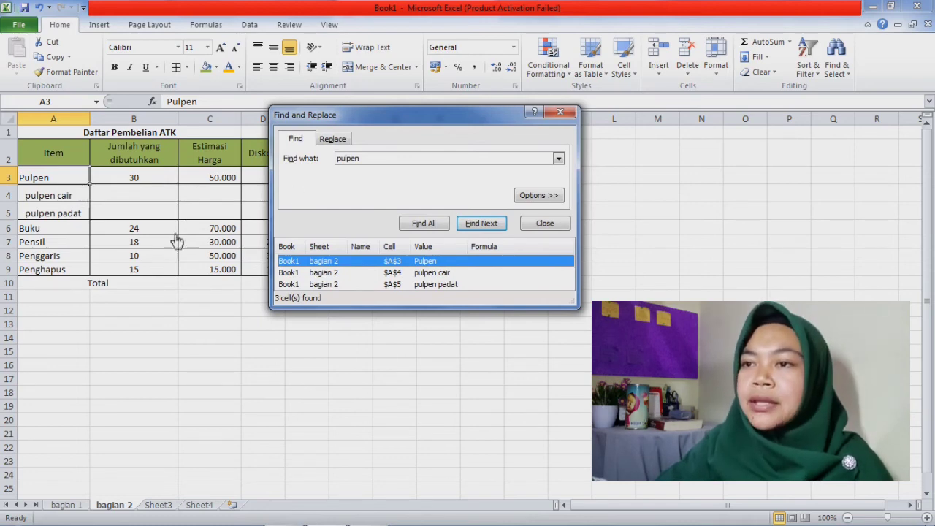
Replace every occurrence of "pulpen" with "pen" and close the Find and Replace dialog.
left_click(334, 139)
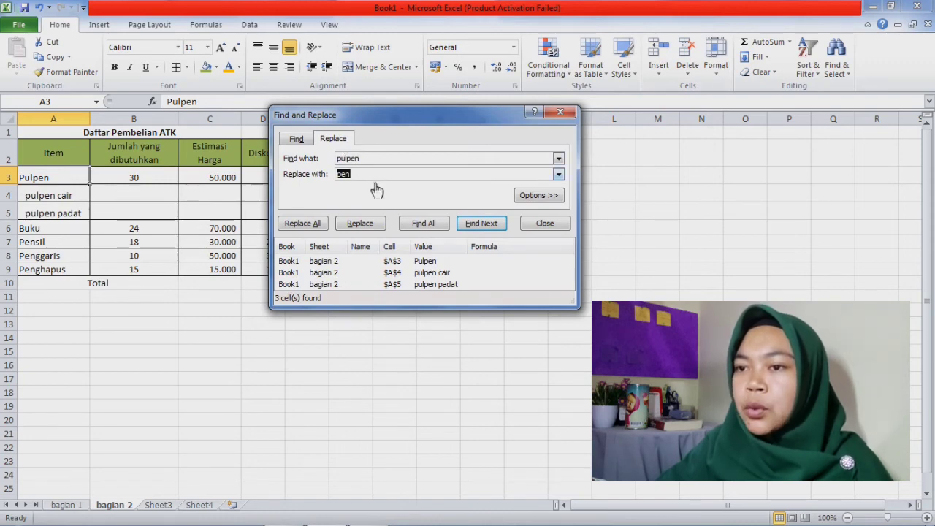
left_click(319, 231)
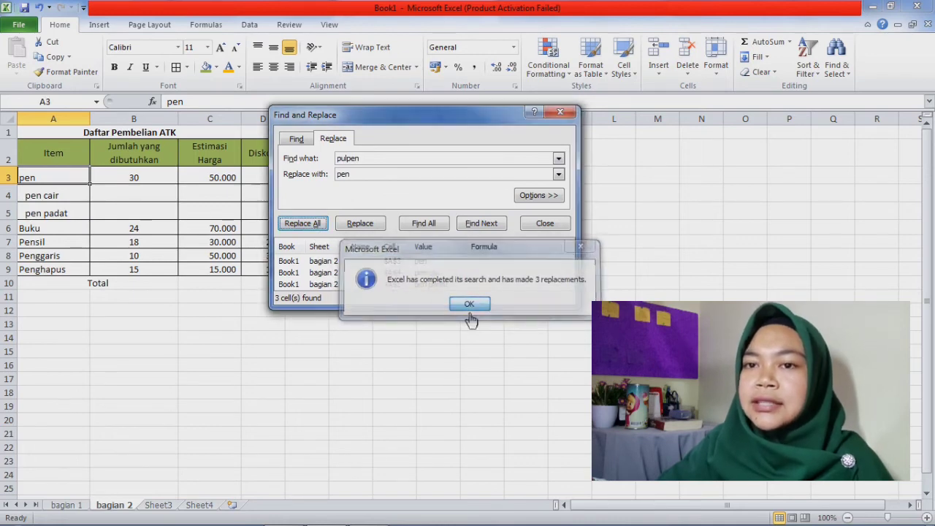
left_click(469, 305)
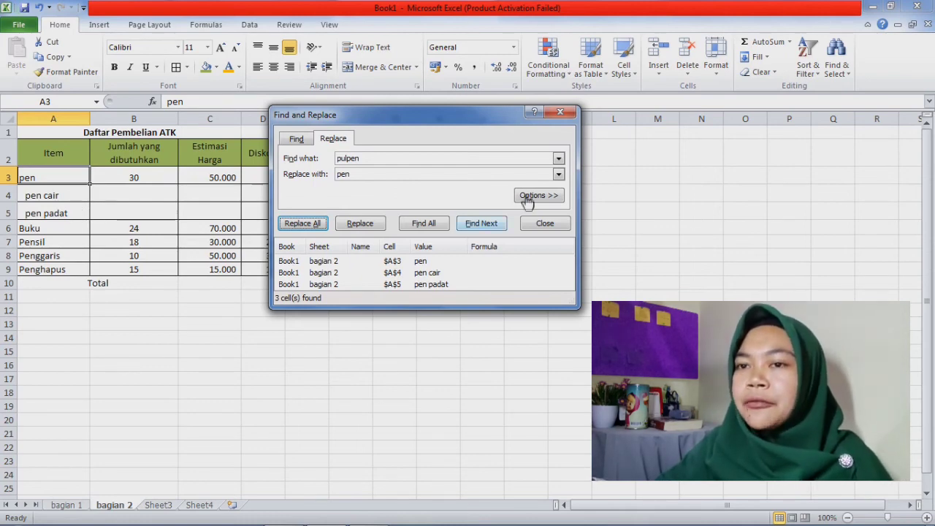
left_click(560, 113)
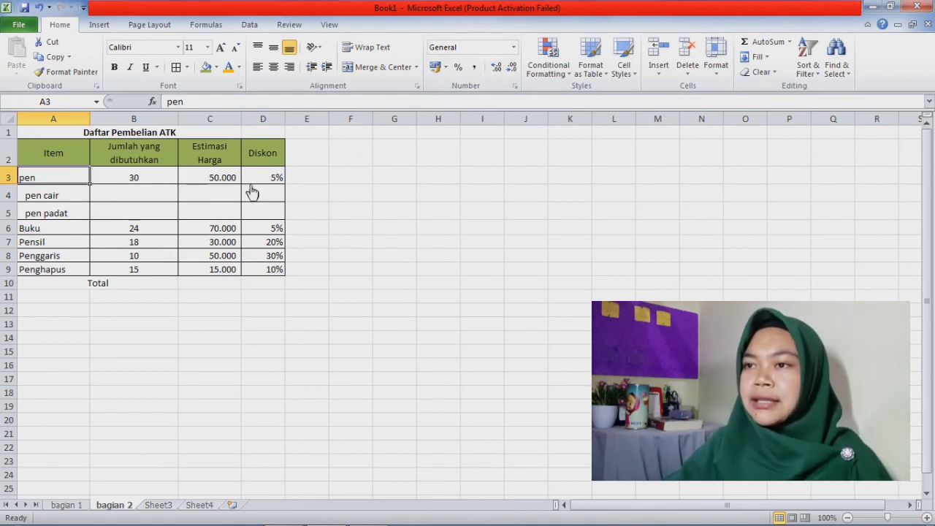
Try increasing the Estimasi Harga prices in C3:C9 to two decimal places, and take both decimals off again.
left_click_drag(235, 180, 240, 276)
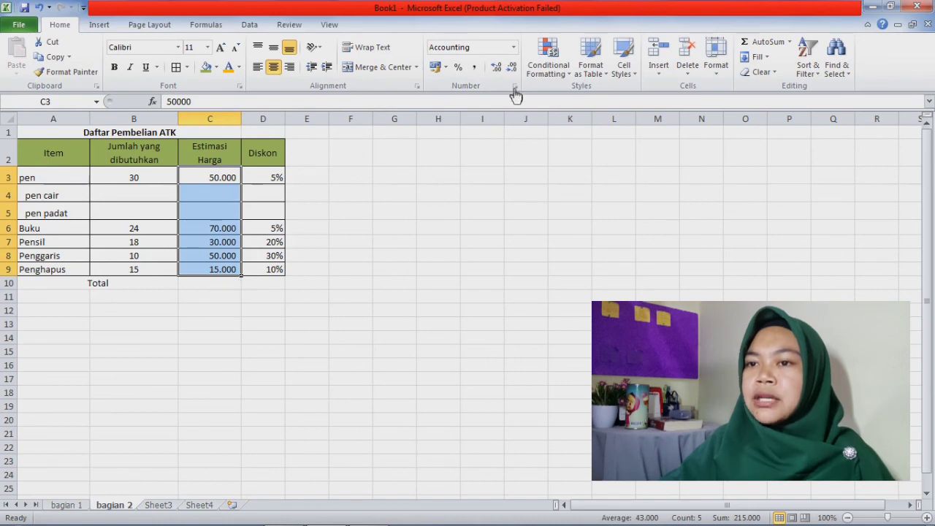
left_click(495, 67)
left_click(496, 67)
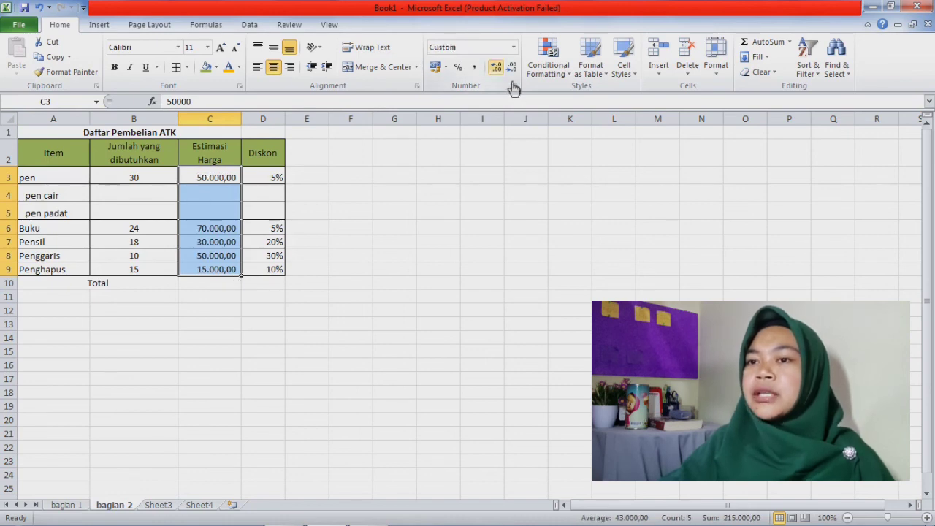
left_click(511, 66)
left_click(511, 67)
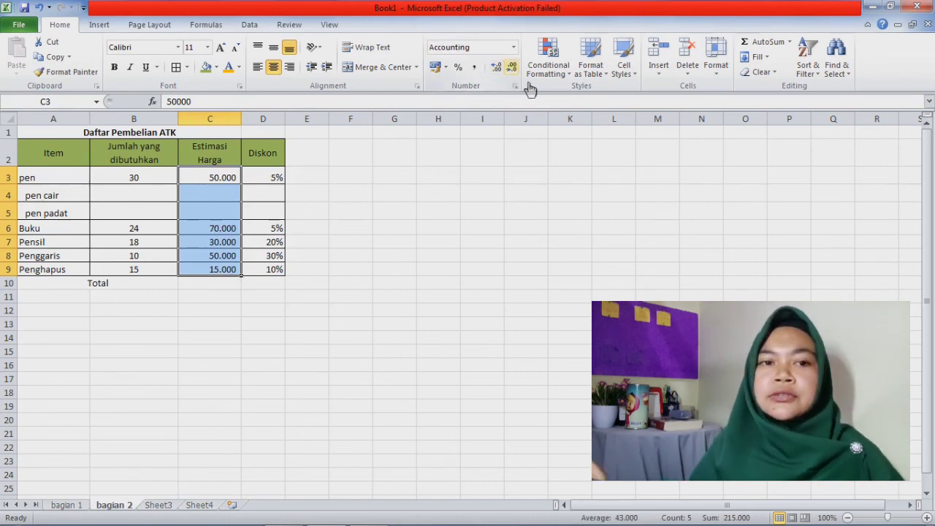